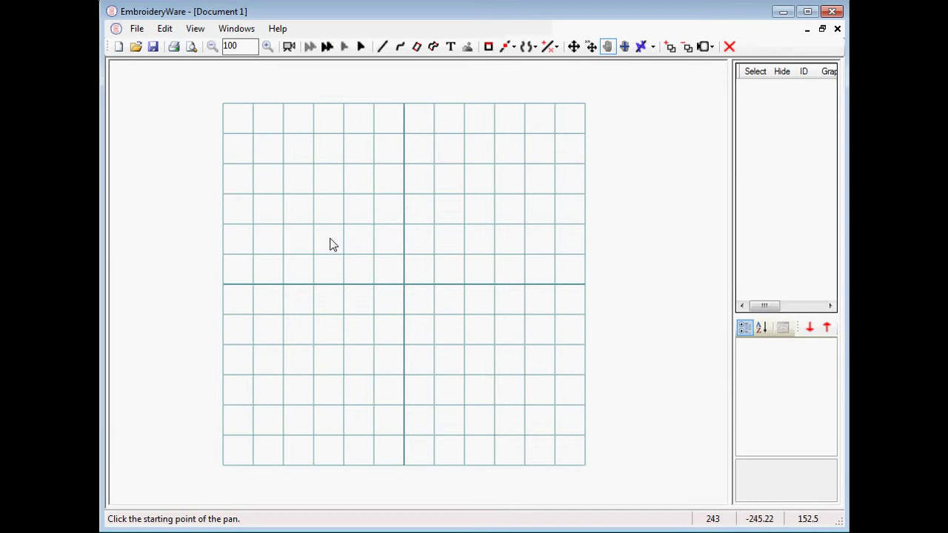
Bring up the editing-command menu on the empty design grid of Document 1
right_click(319, 175)
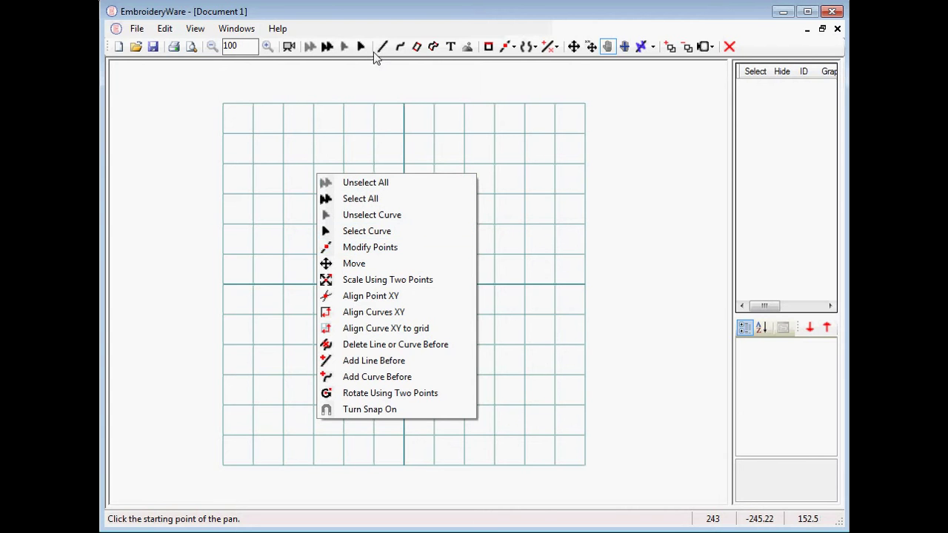
Draw a seven-point zigzag line with rising peaks across the upper-left grid and end drawing
click(357, 148)
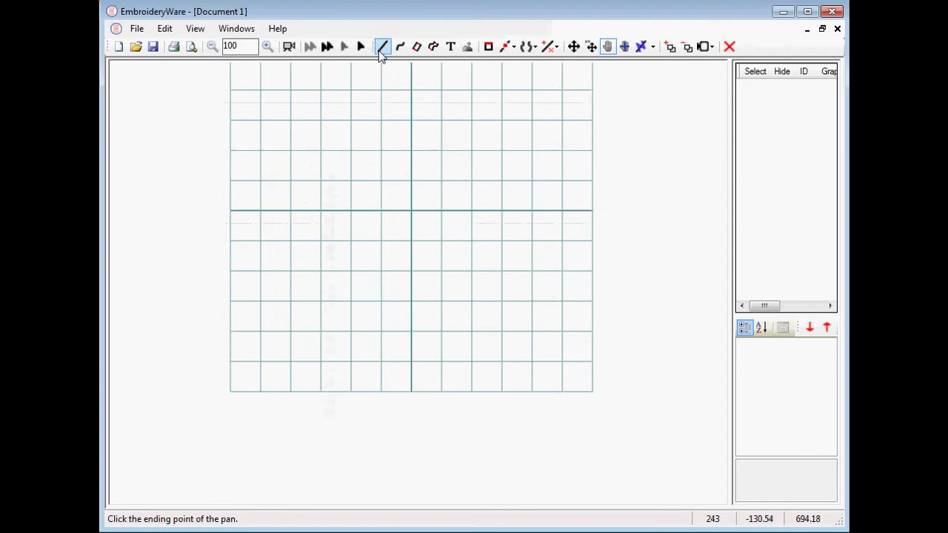
click(373, 146)
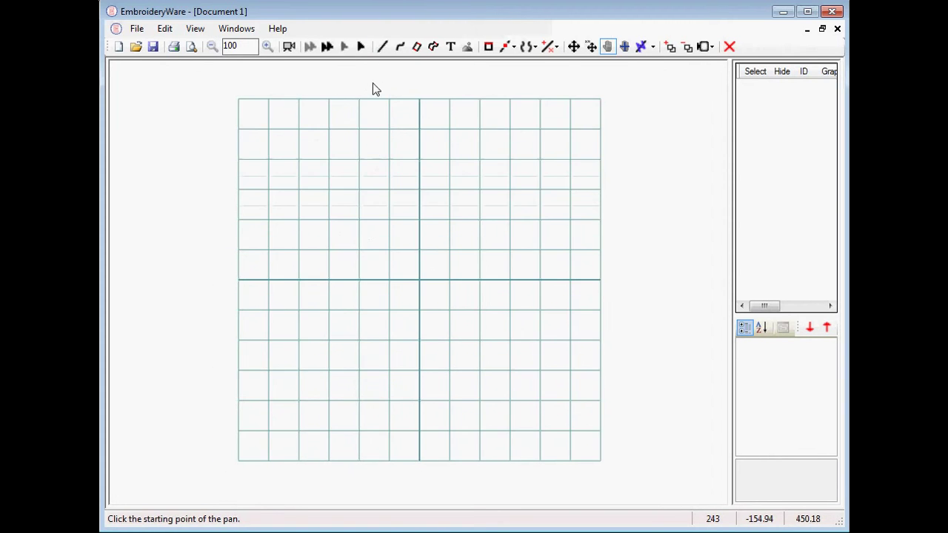
click(382, 46)
click(277, 254)
click(338, 197)
click(400, 247)
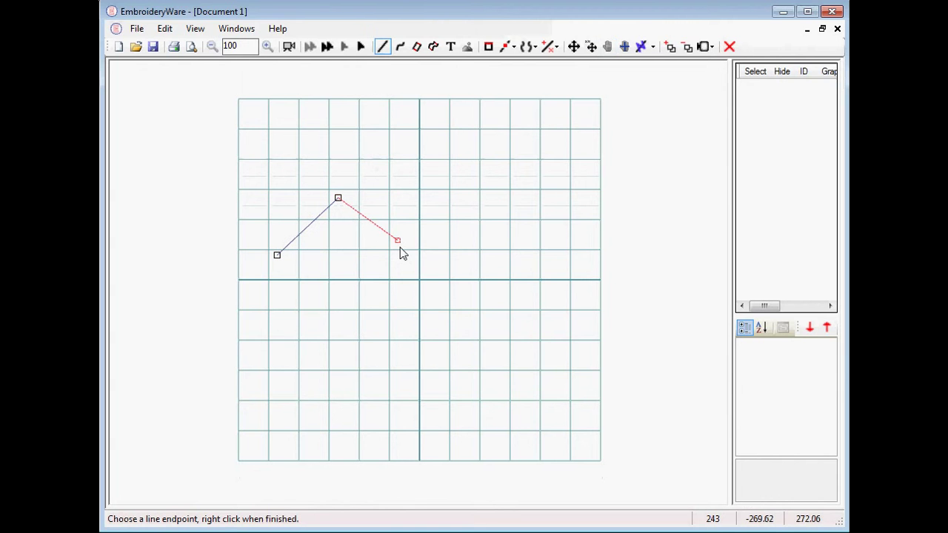
click(423, 149)
click(501, 224)
click(532, 138)
right_click(585, 189)
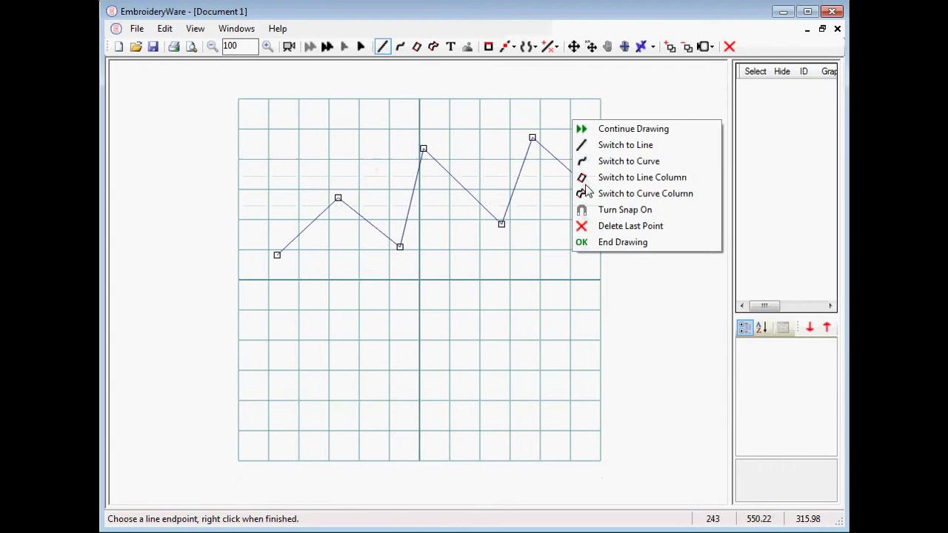
click(622, 242)
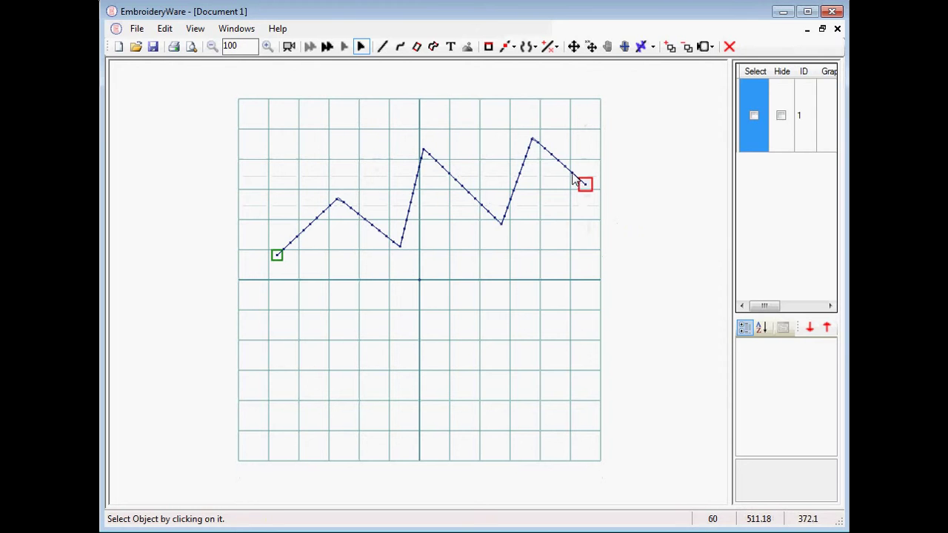
Select the zigzag curve and enter point-editing mode
right_click(566, 185)
click(564, 172)
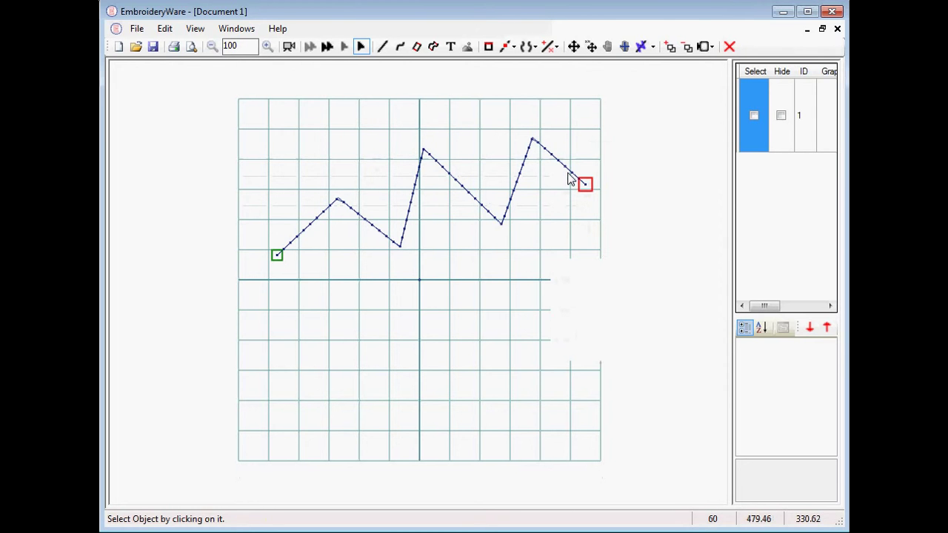
right_click(565, 182)
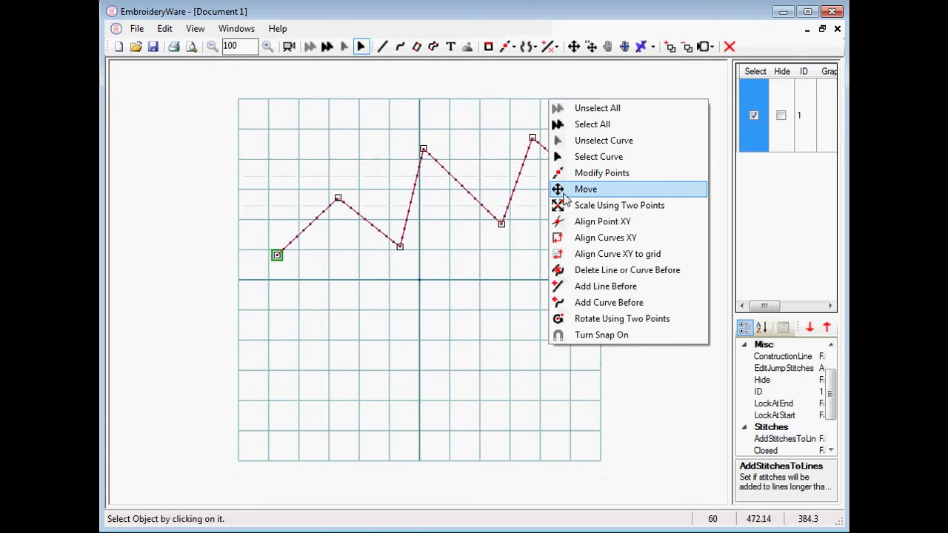
click(585, 189)
Move the right peak higher, the middle peak lower-left, and the left valley lower
click(533, 139)
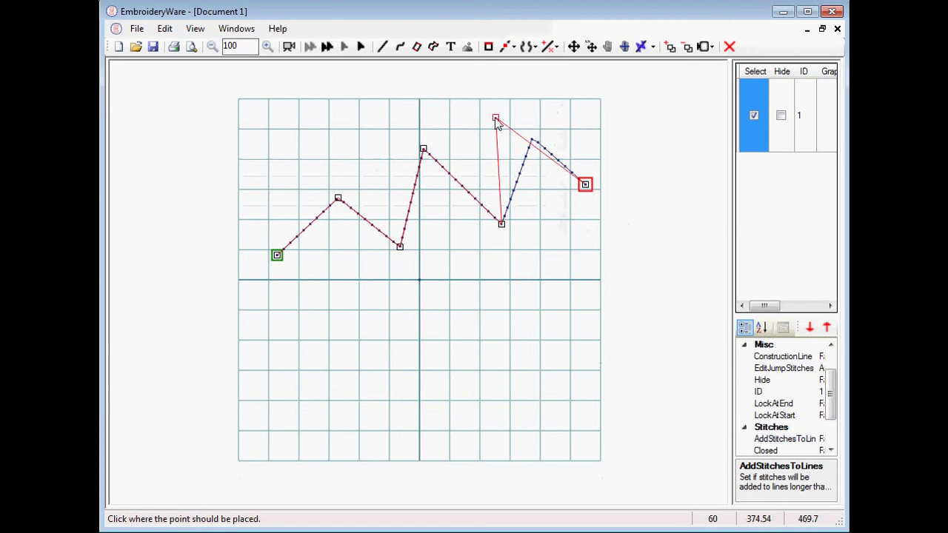
click(494, 119)
click(423, 149)
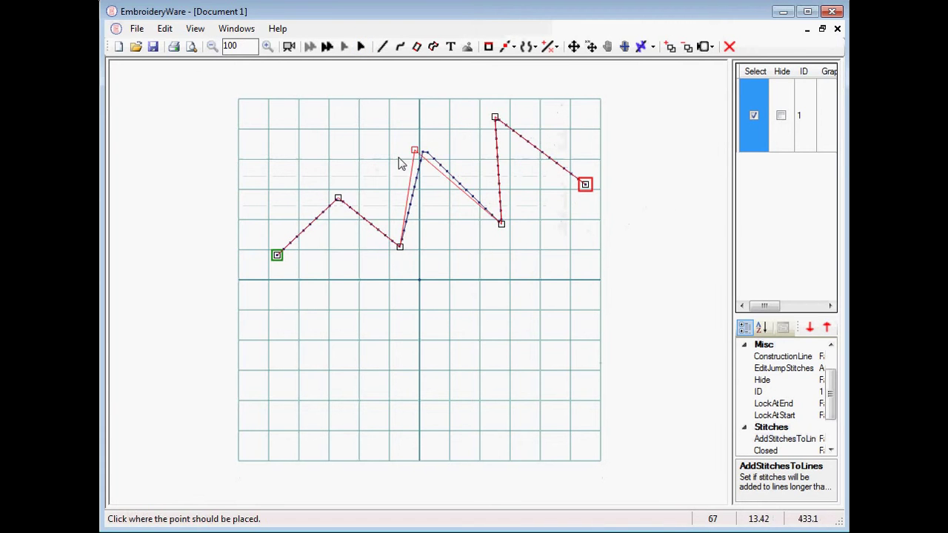
click(398, 160)
click(400, 246)
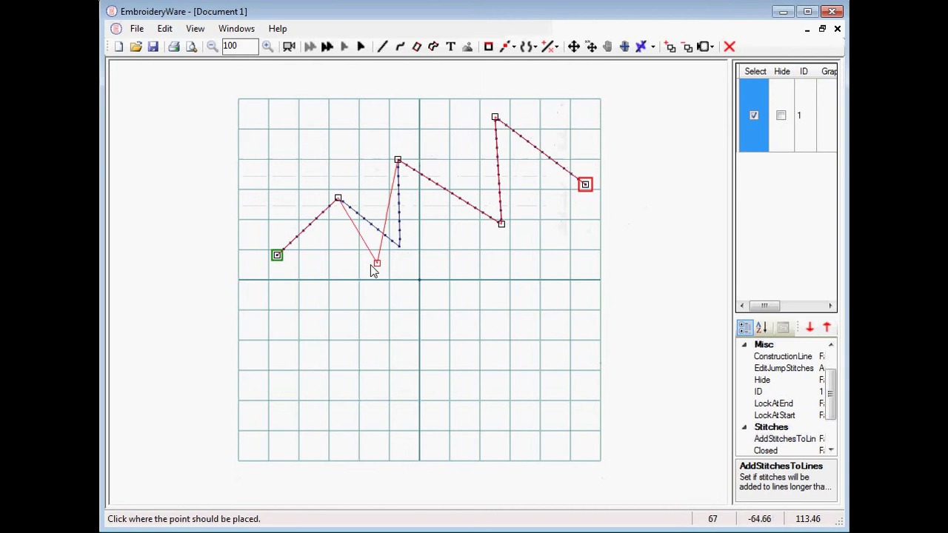
click(368, 265)
Snap the low point onto the horizontal axis, then nudge it just right of centre
right_click(371, 271)
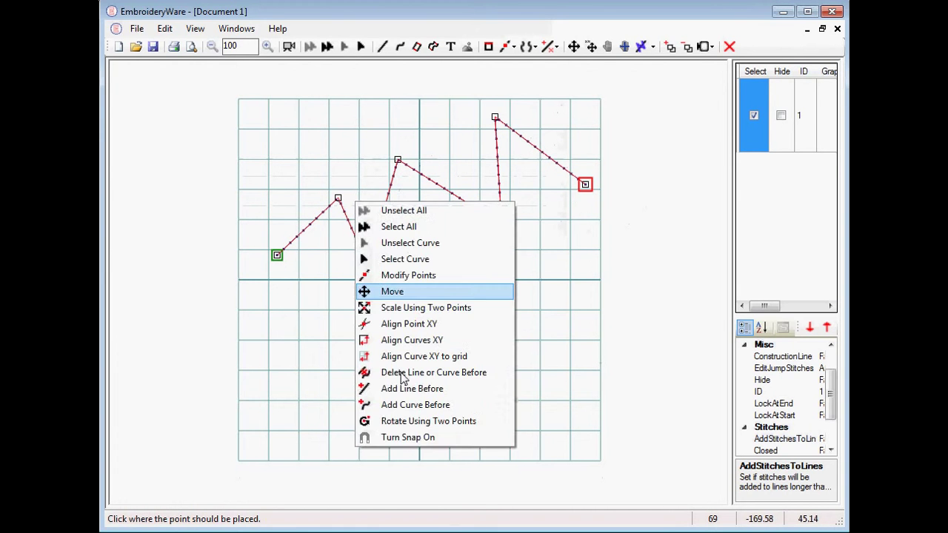
click(398, 436)
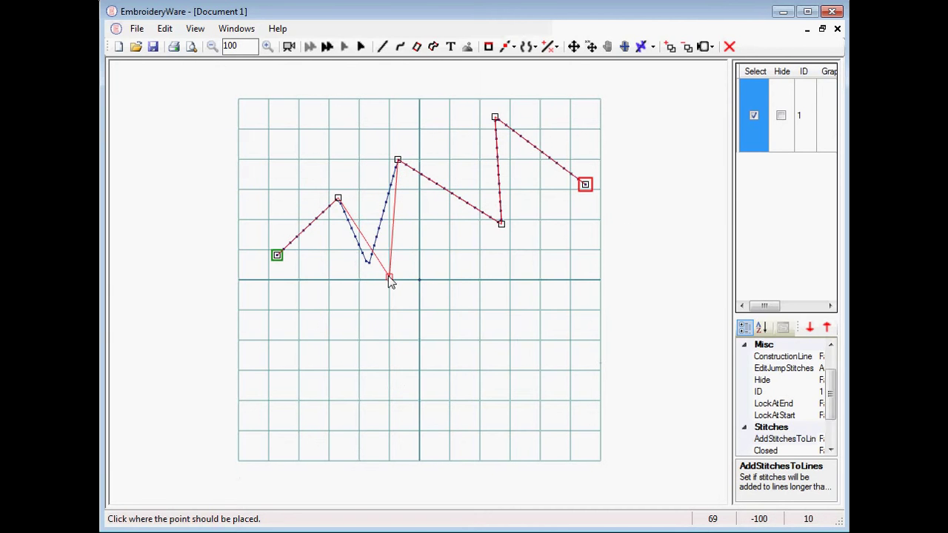
click(390, 280)
right_click(391, 281)
click(402, 448)
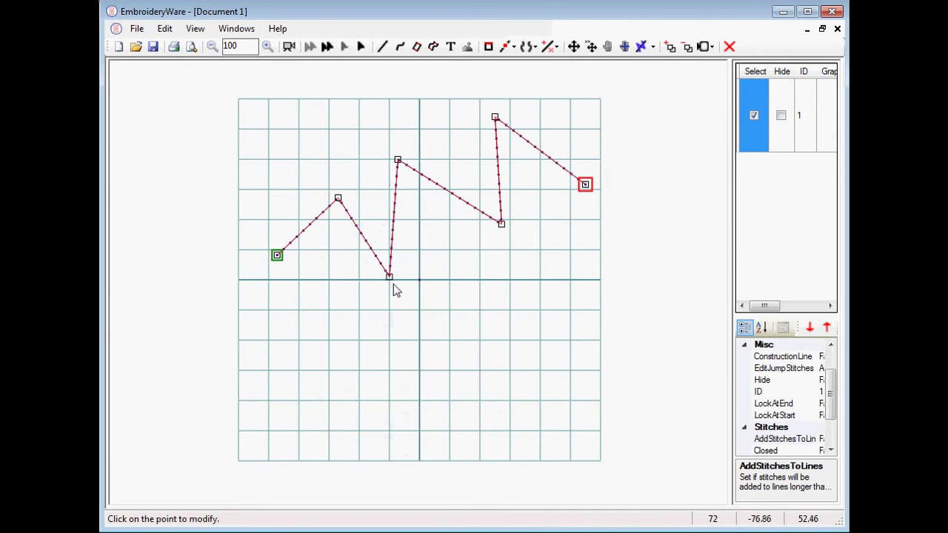
click(390, 278)
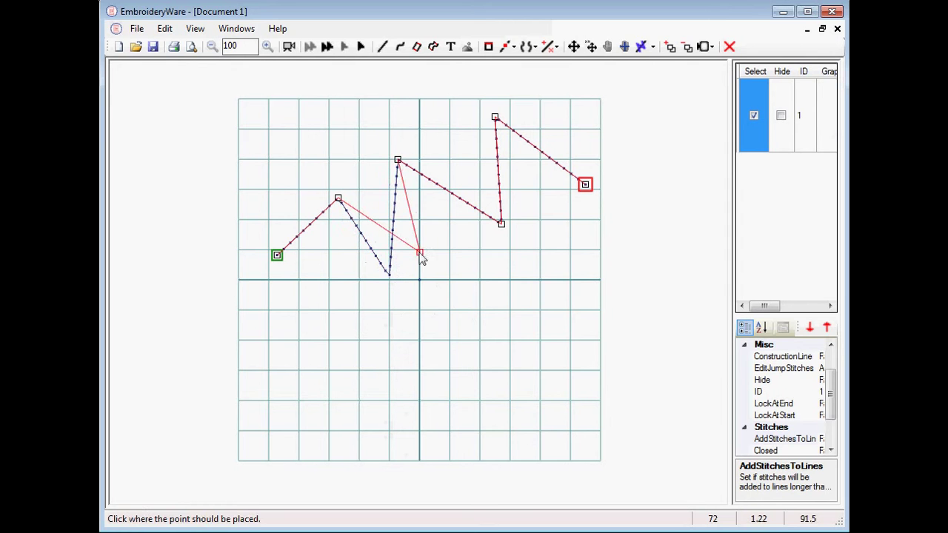
click(420, 253)
right_click(423, 253)
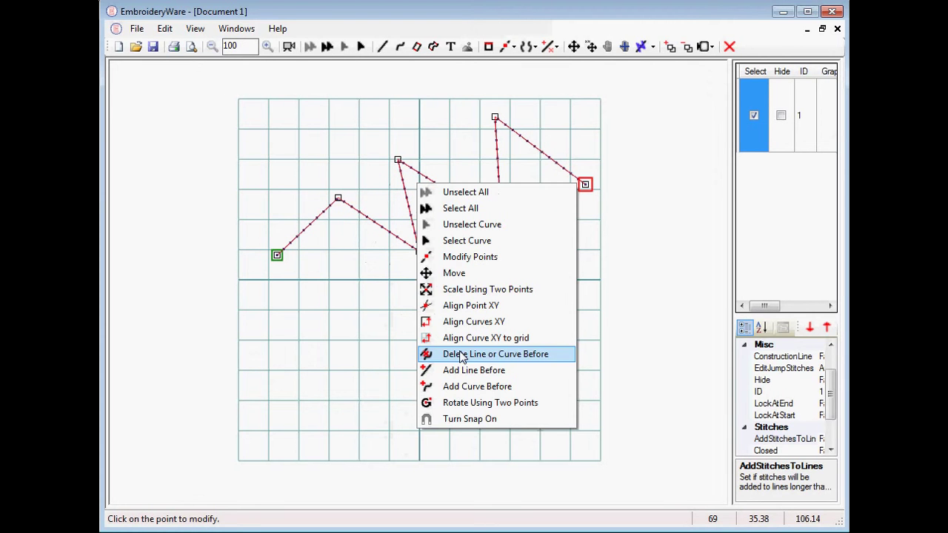
Move the whole zigzag further left and slightly lower
click(444, 272)
click(536, 203)
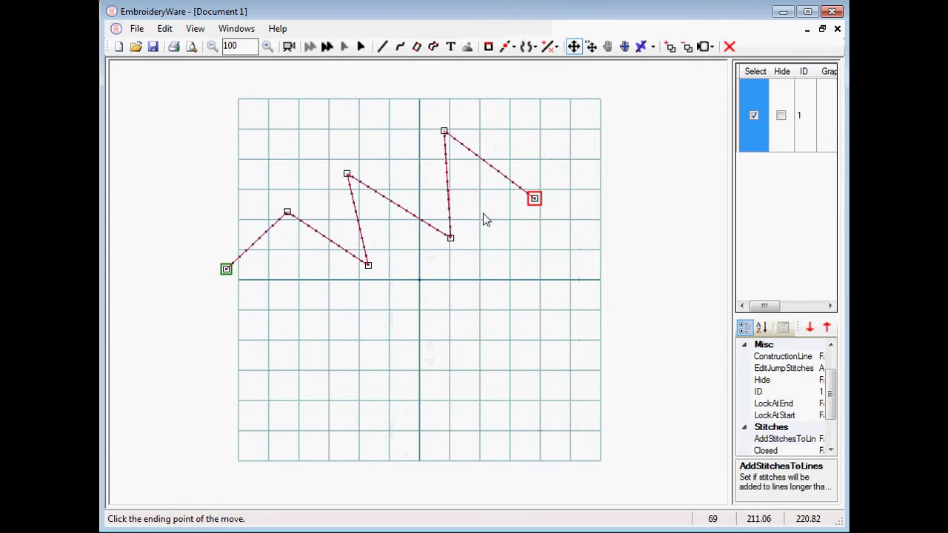
right_click(488, 203)
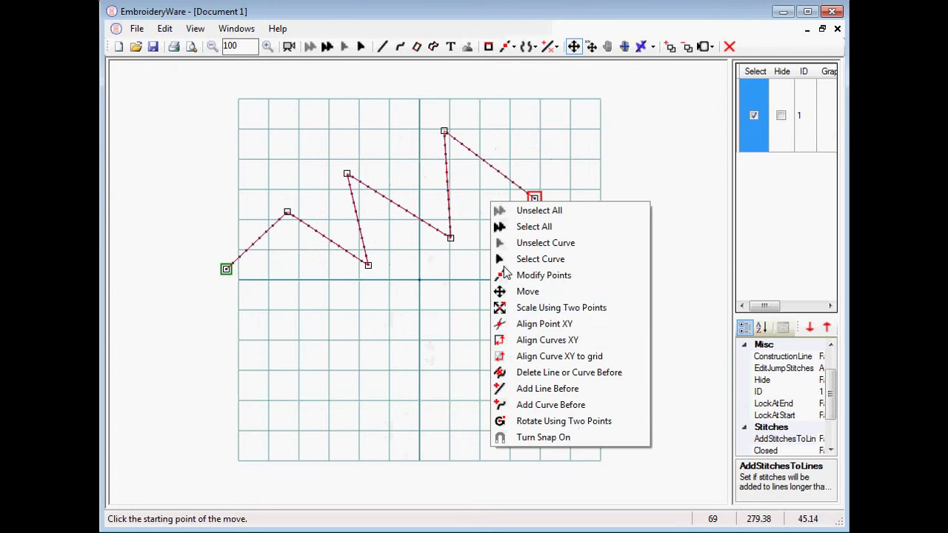
Start a two-point scale of the zigzag anchored on a valley point
click(508, 307)
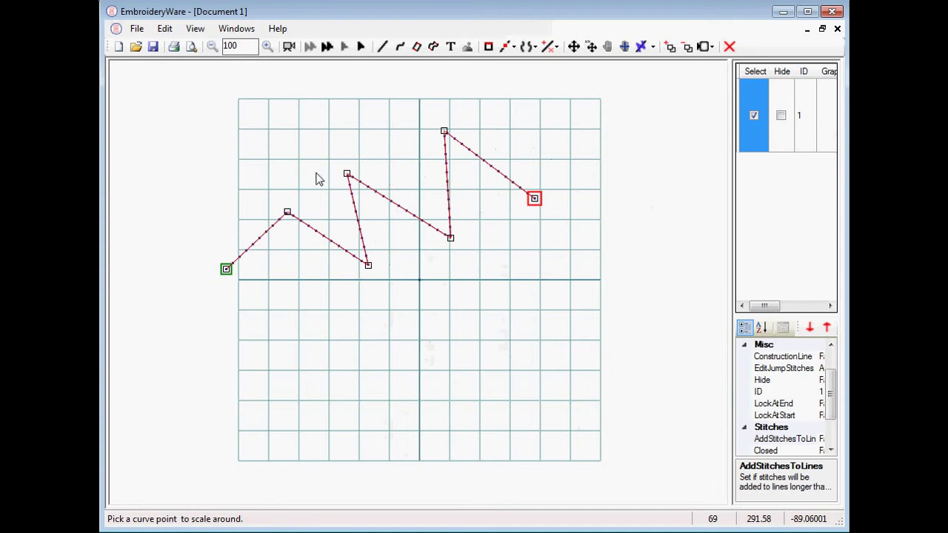
click(347, 174)
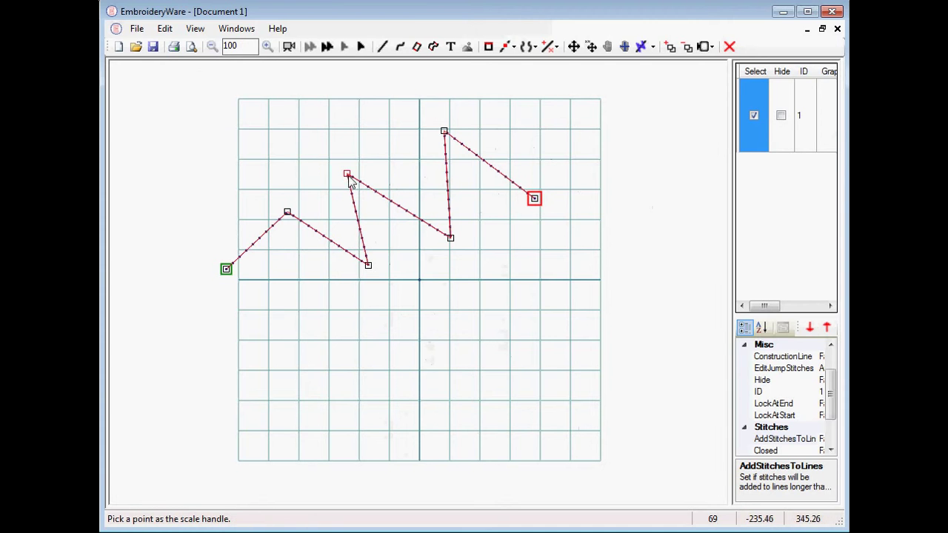
click(451, 239)
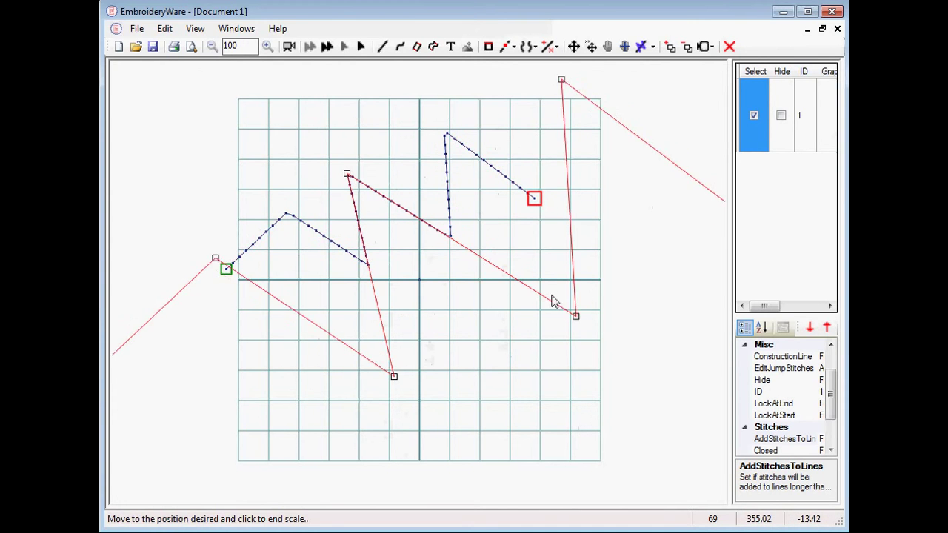
Enlarge the zigzag slightly, then rotate it about its right-hand valley so it climbs upward
click(469, 252)
right_click(455, 182)
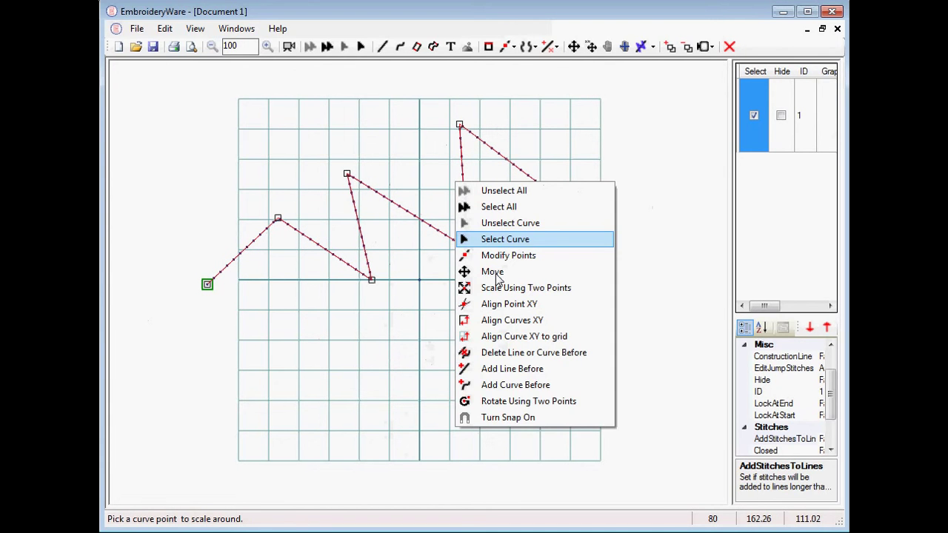
click(514, 402)
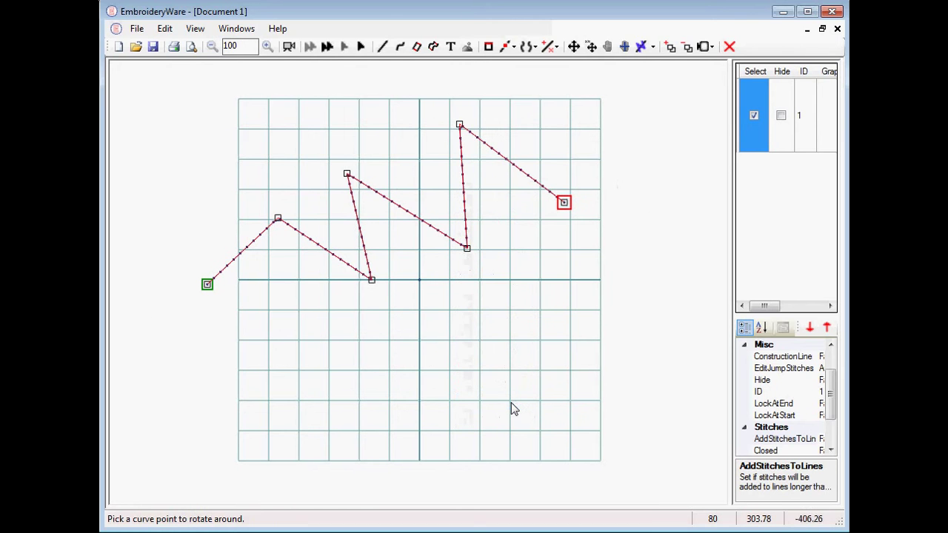
click(467, 250)
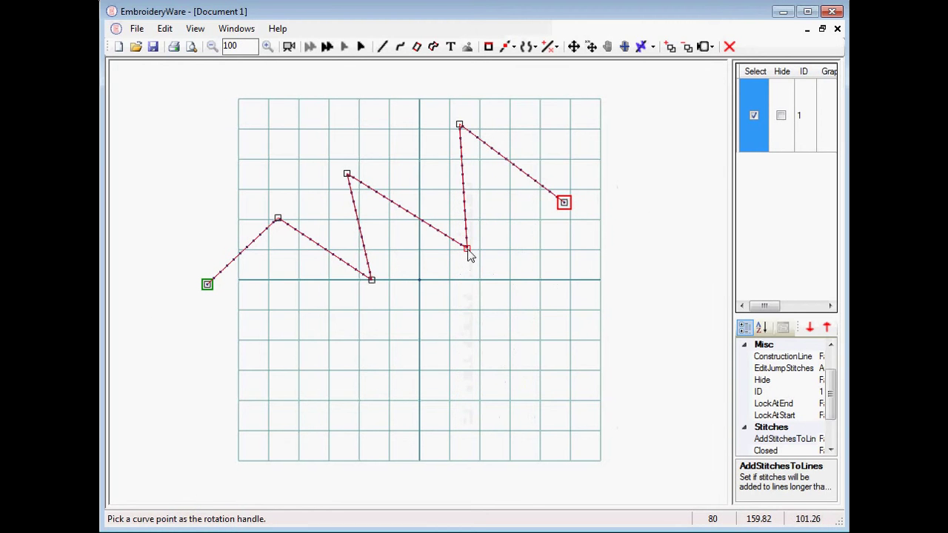
click(348, 176)
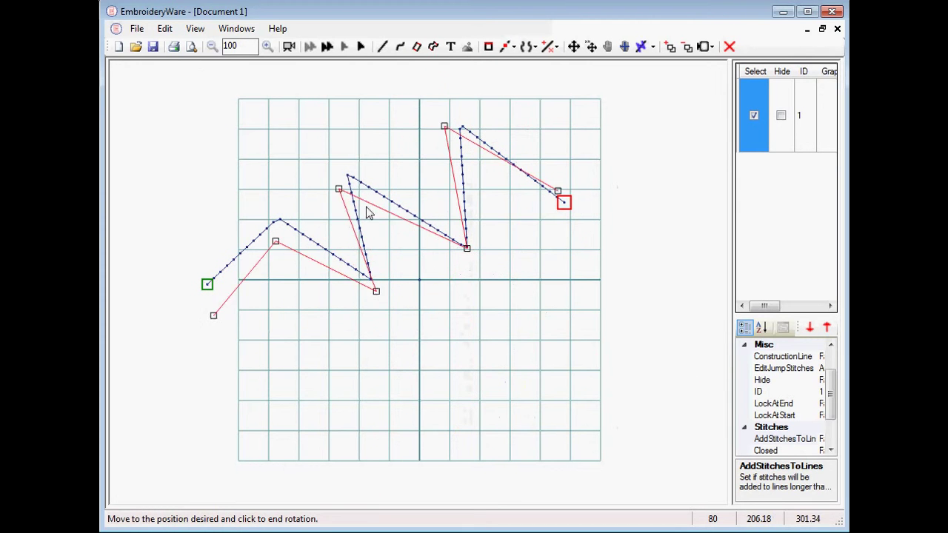
click(463, 237)
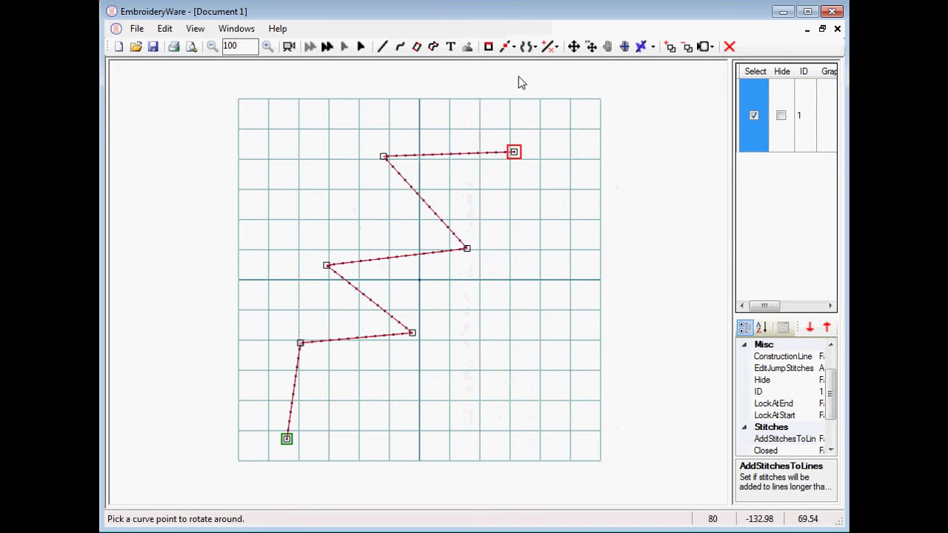
Insert a new peak above the top edge and a bend point on the upper diagonal
click(556, 47)
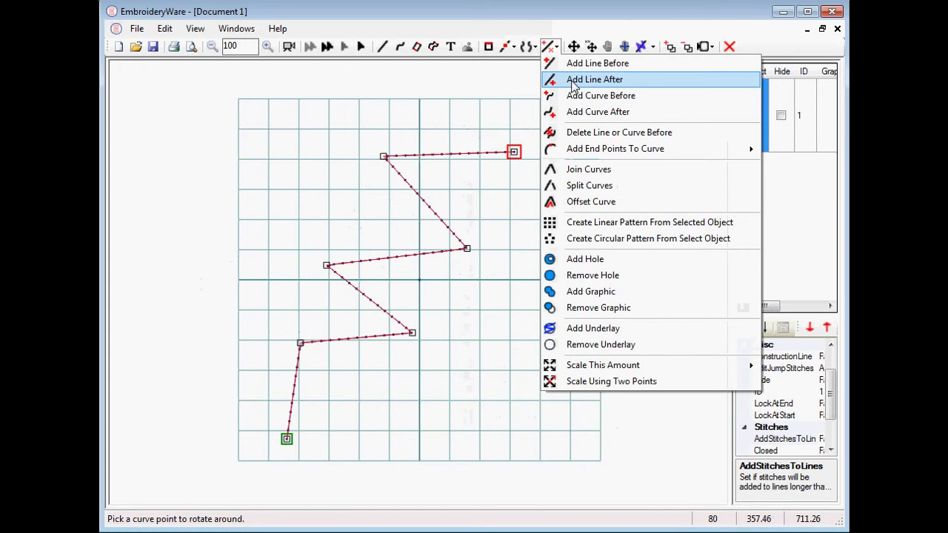
click(571, 86)
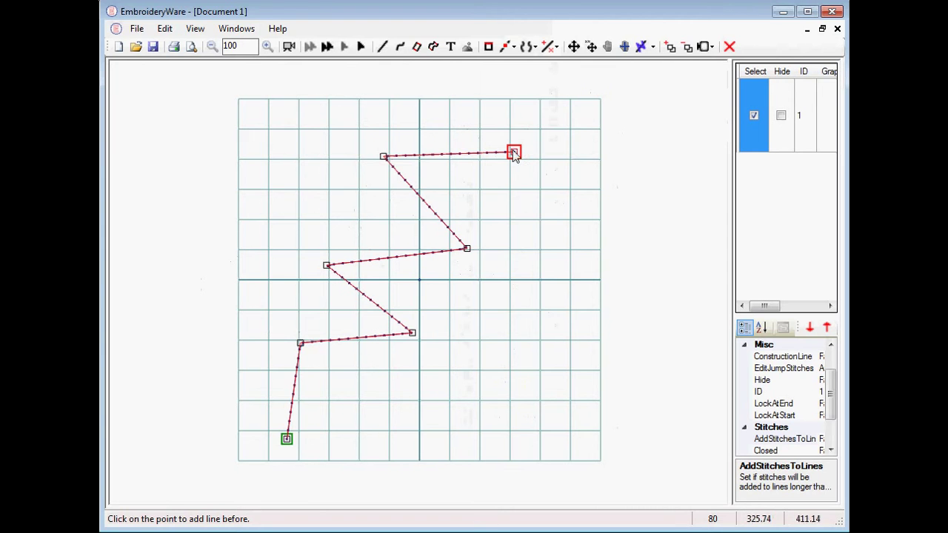
click(383, 157)
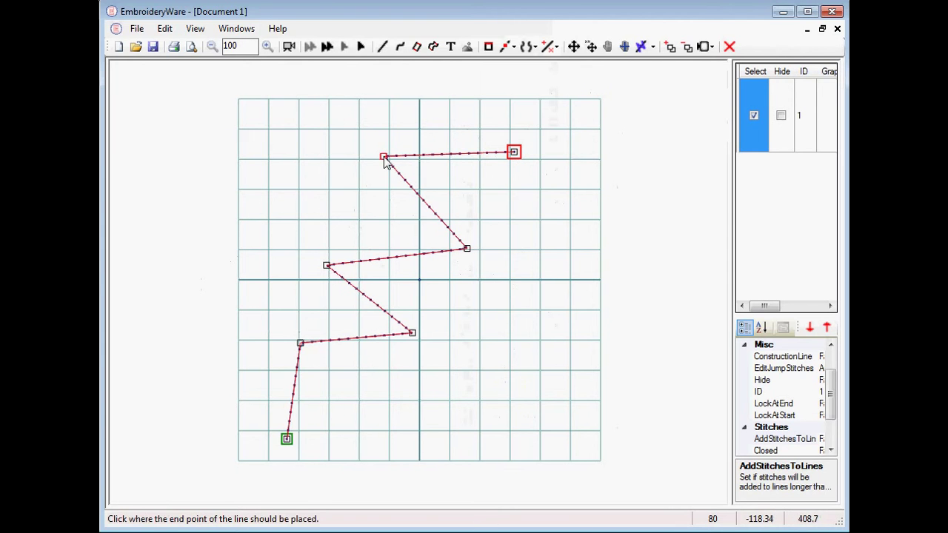
click(453, 116)
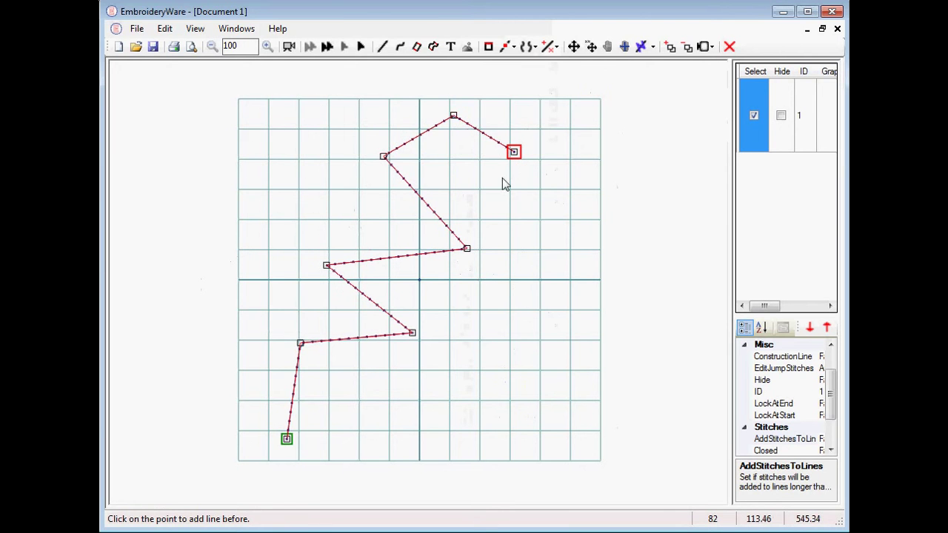
click(466, 248)
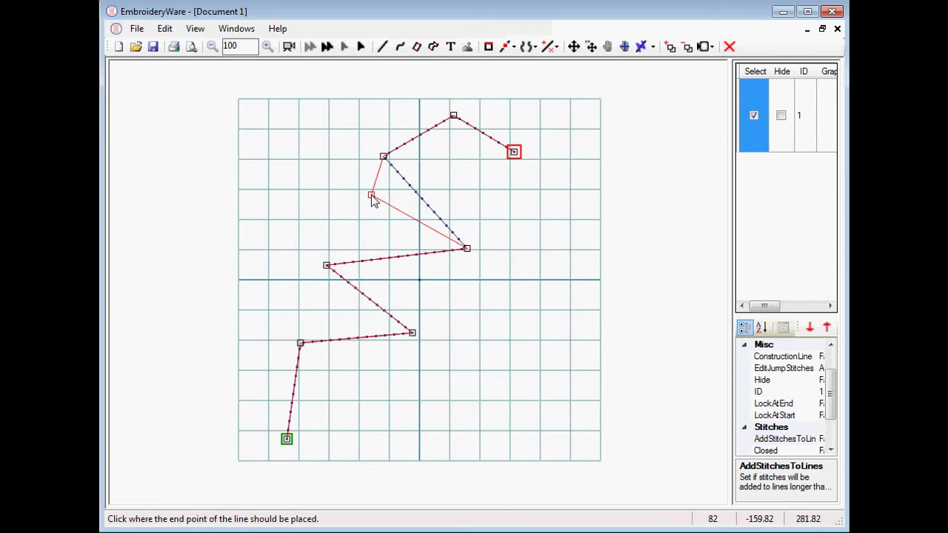
click(371, 194)
click(557, 48)
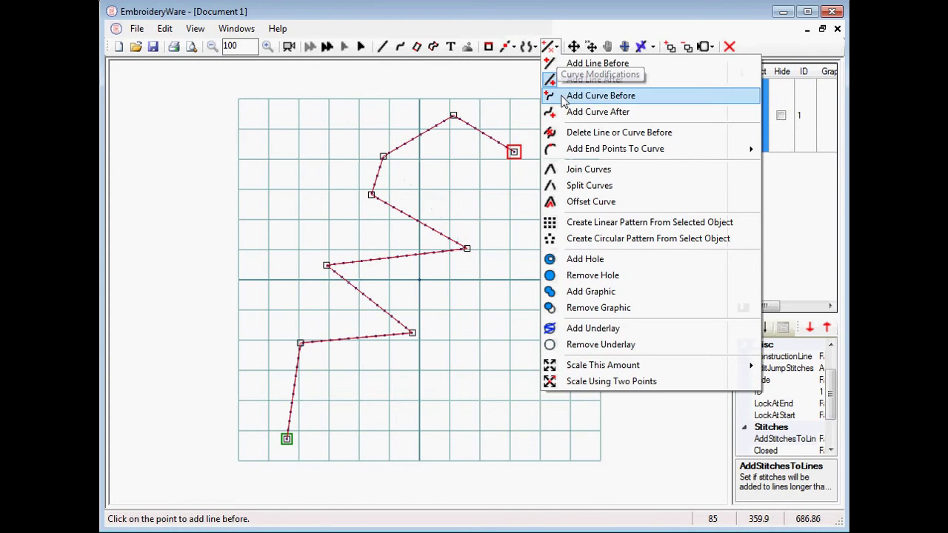
Extend the path's end with three curve segments running right, down, and back to lower left
click(592, 93)
click(514, 152)
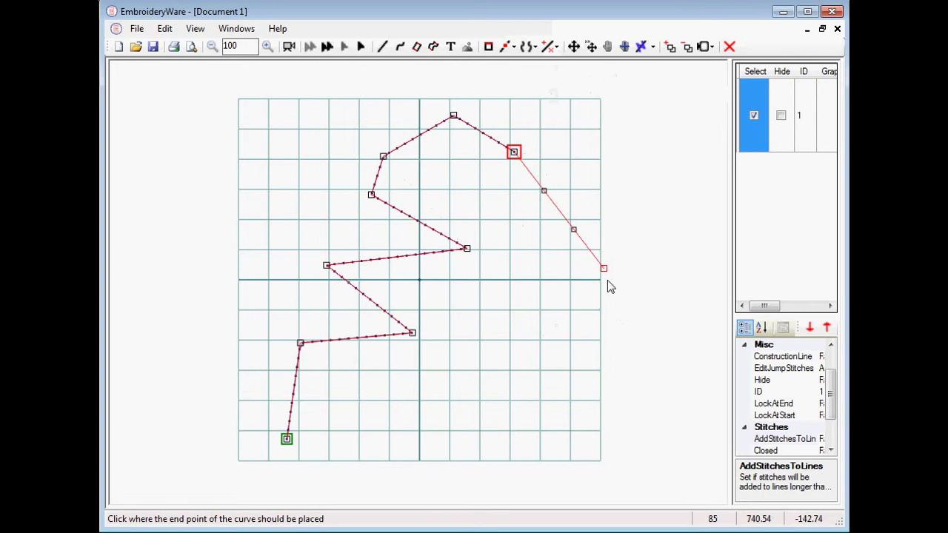
click(639, 245)
click(640, 245)
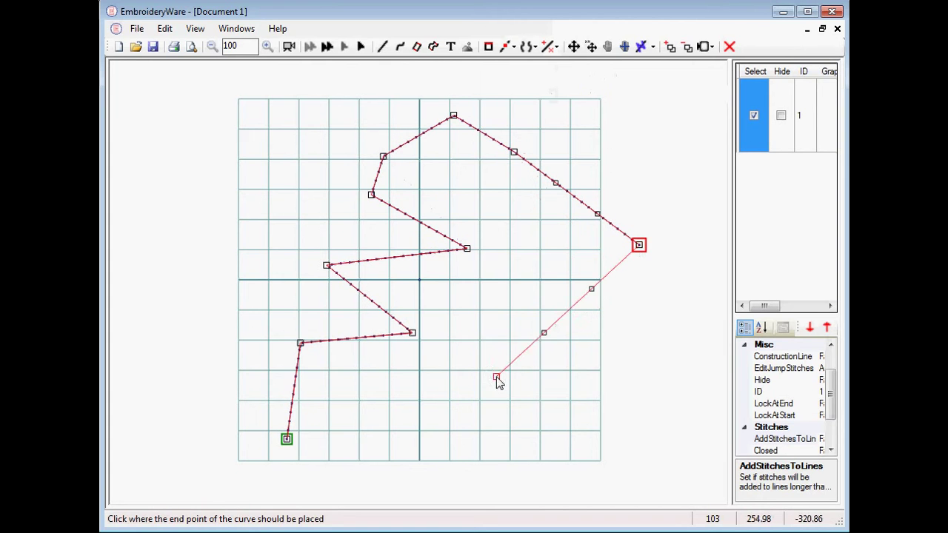
click(521, 375)
click(521, 376)
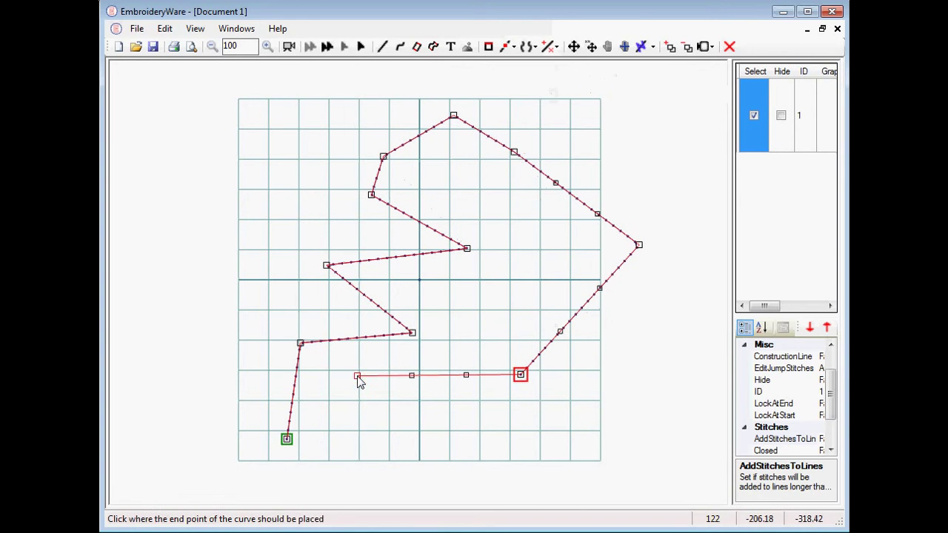
click(357, 376)
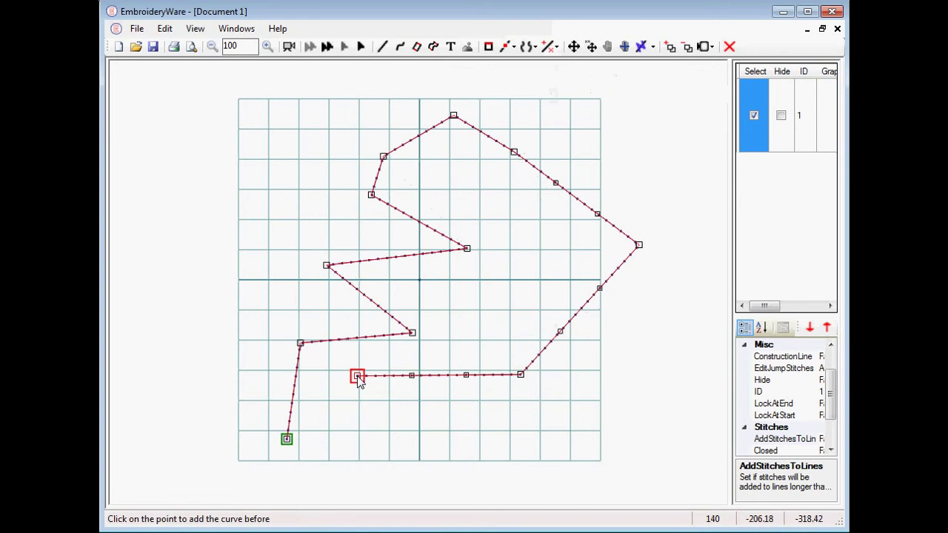
Bend the bottom segment into a sag and the right-side segments into an S-curve
right_click(450, 365)
click(481, 369)
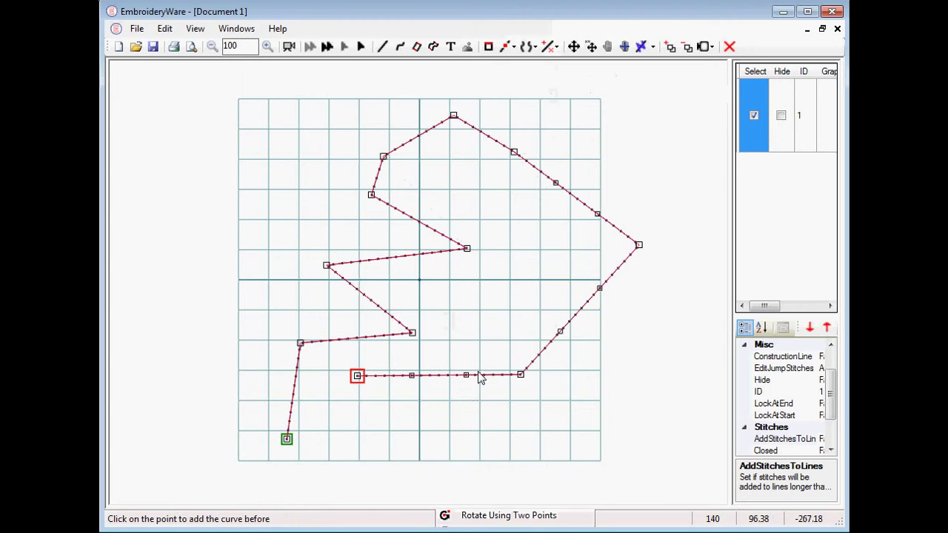
click(412, 377)
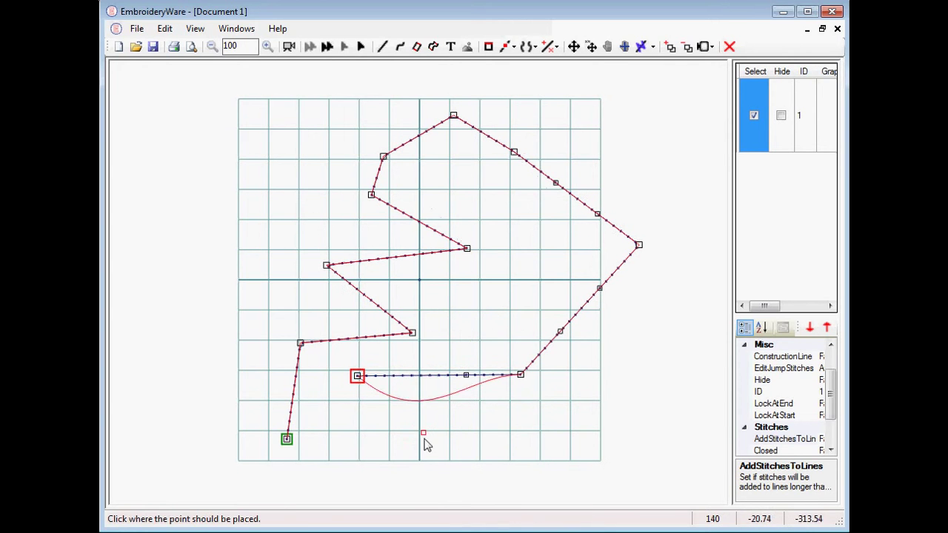
click(424, 440)
click(478, 411)
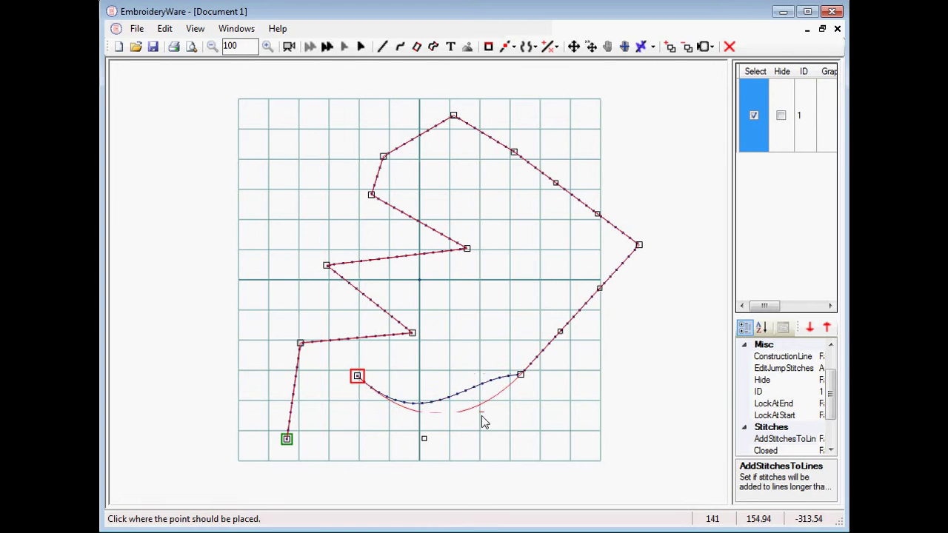
click(482, 417)
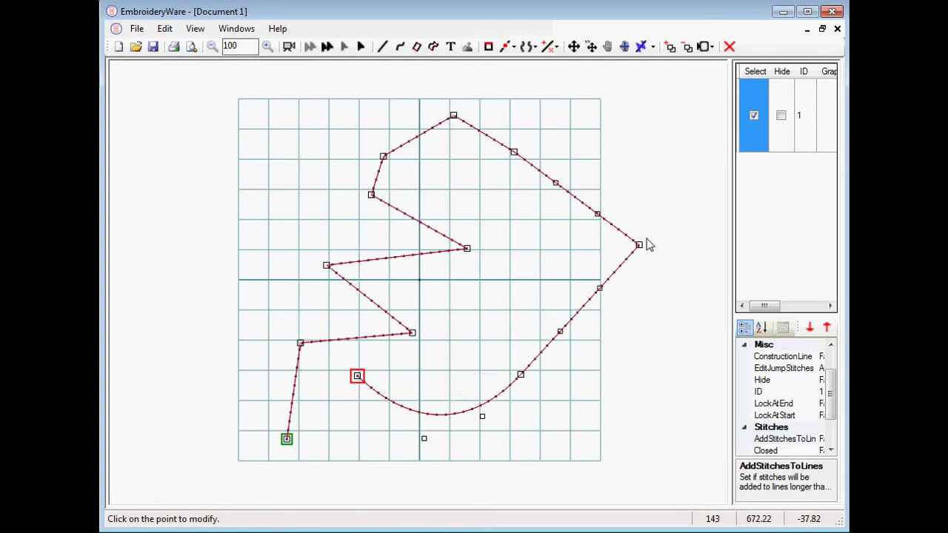
click(602, 291)
click(525, 245)
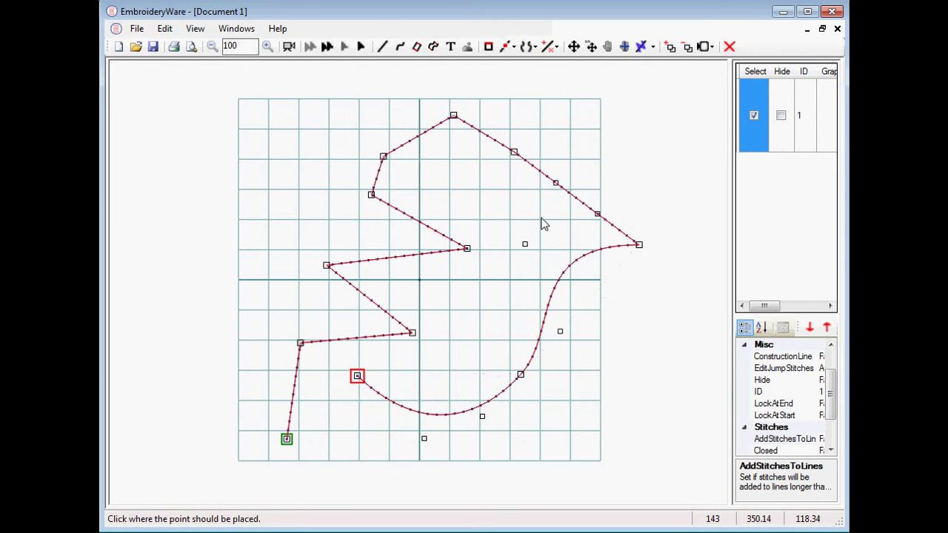
Split the bottom curve at 0.5, near its lowest point
click(555, 46)
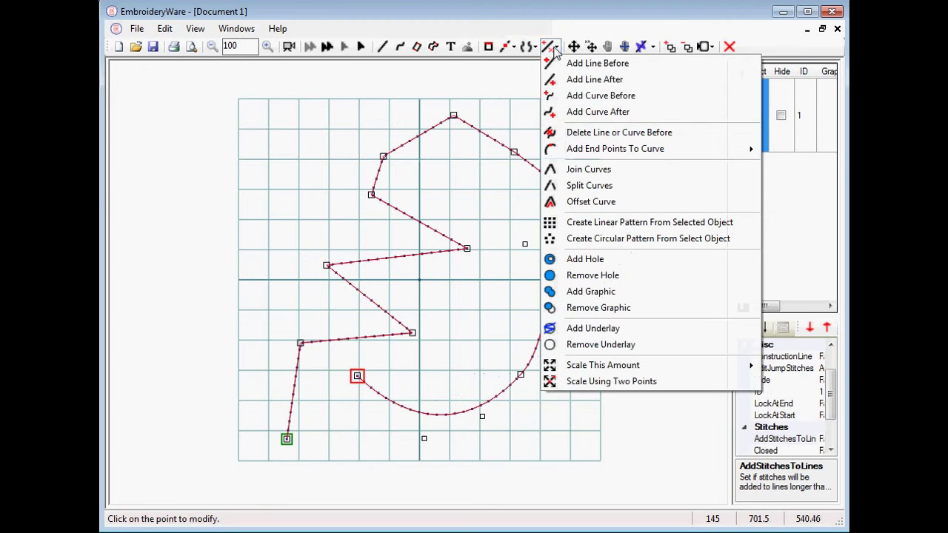
mouse_move(579, 152)
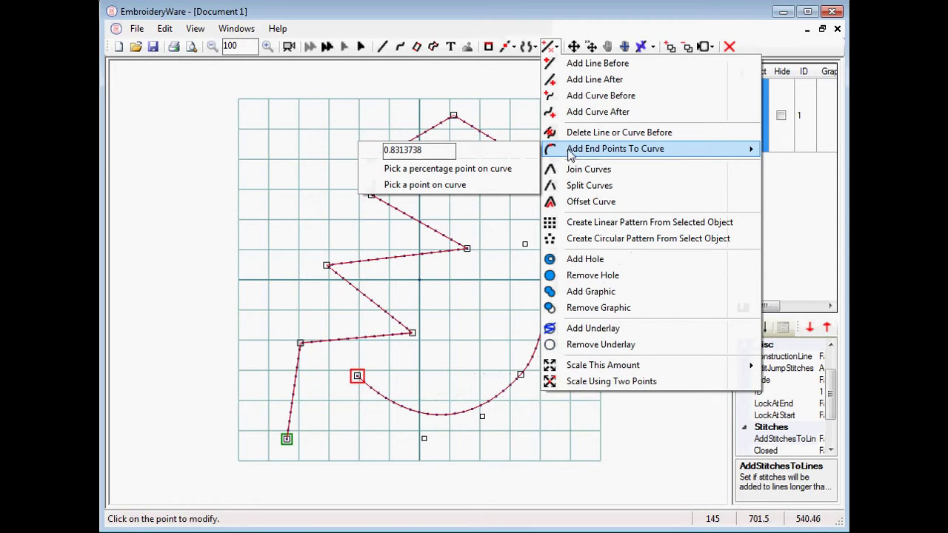
drag(422, 150, 383, 151)
text(.5)
click(435, 171)
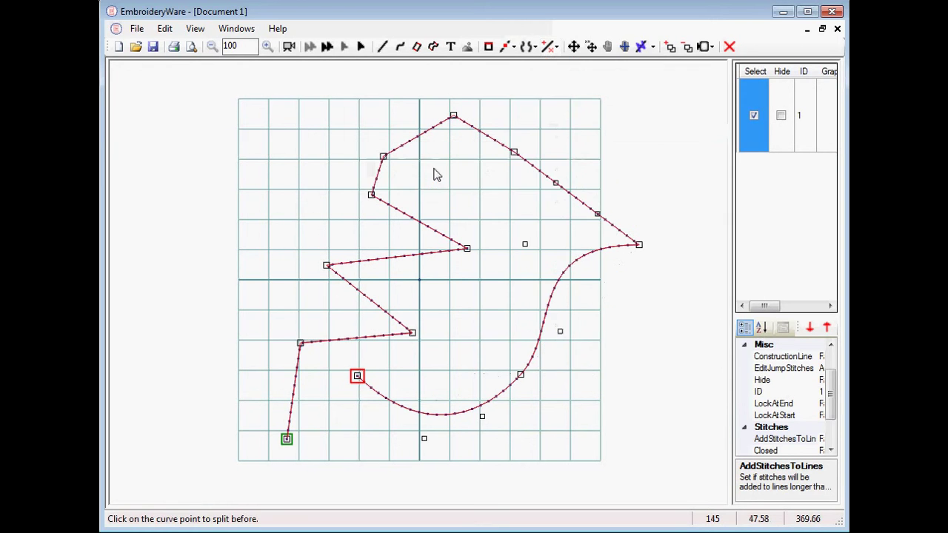
click(358, 377)
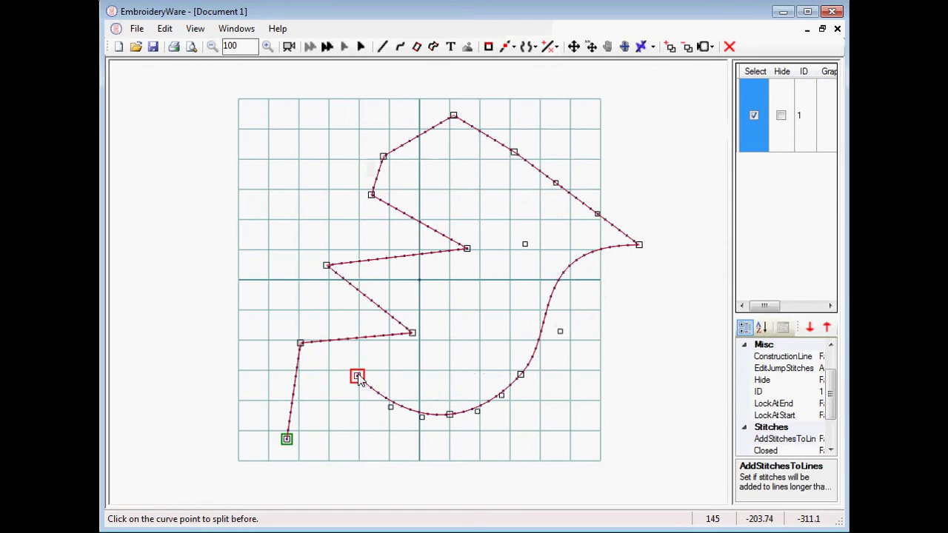
right_click(453, 423)
click(485, 364)
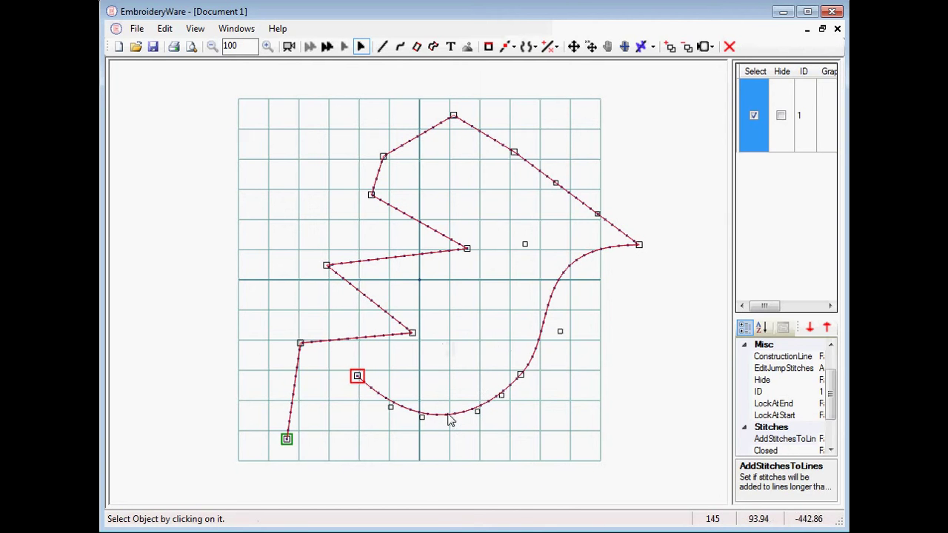
Raise the split point into a sharp cusp in the middle of the bottom curve
right_click(449, 419)
click(469, 396)
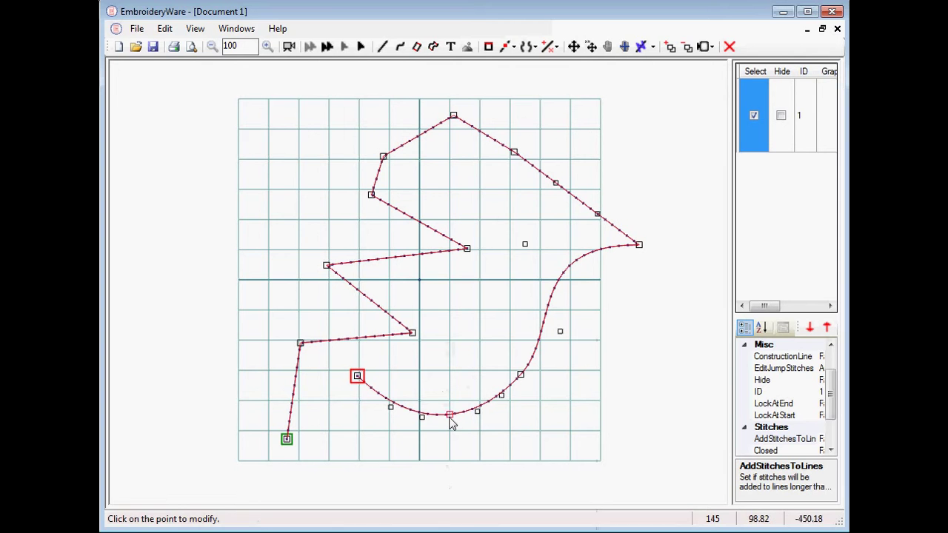
click(450, 415)
click(452, 321)
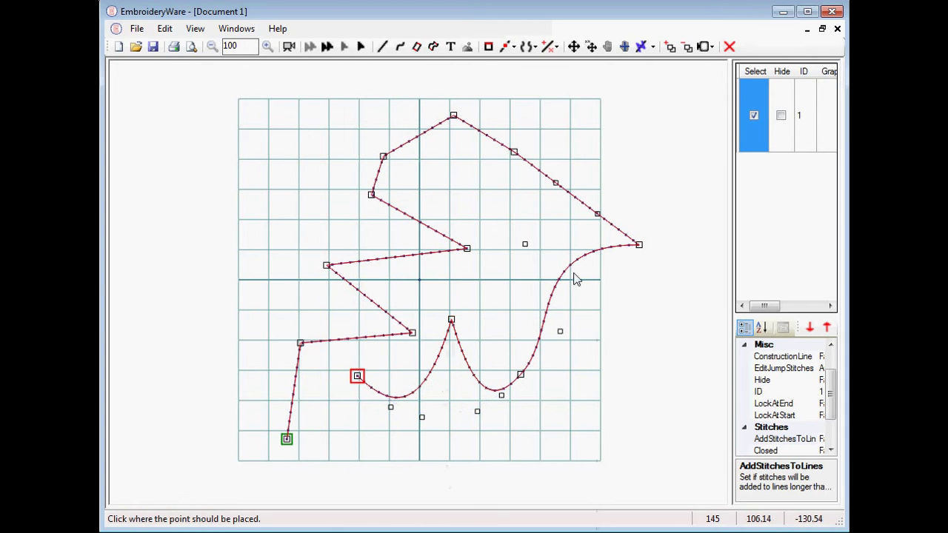
Add end points on the right S-curve, upper-right bend, lower-right and lower-left curves
click(554, 46)
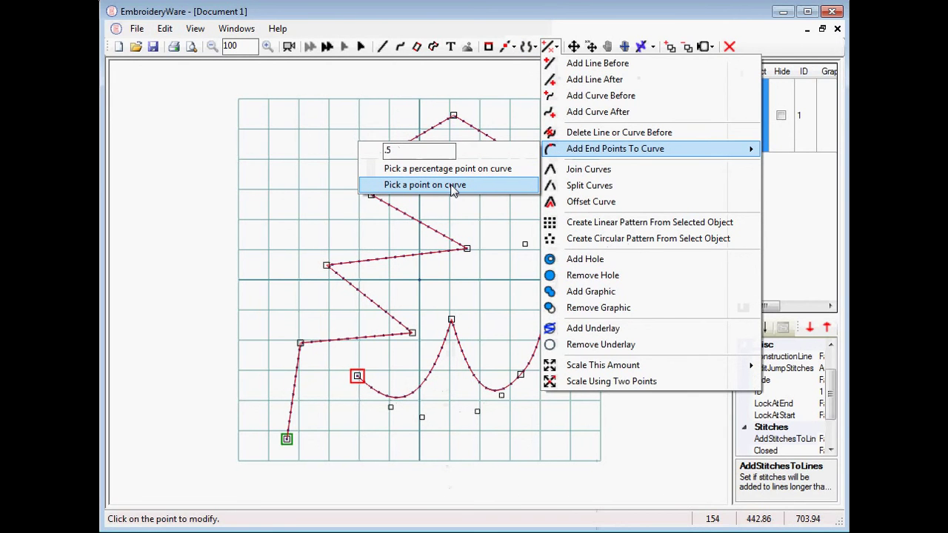
click(445, 186)
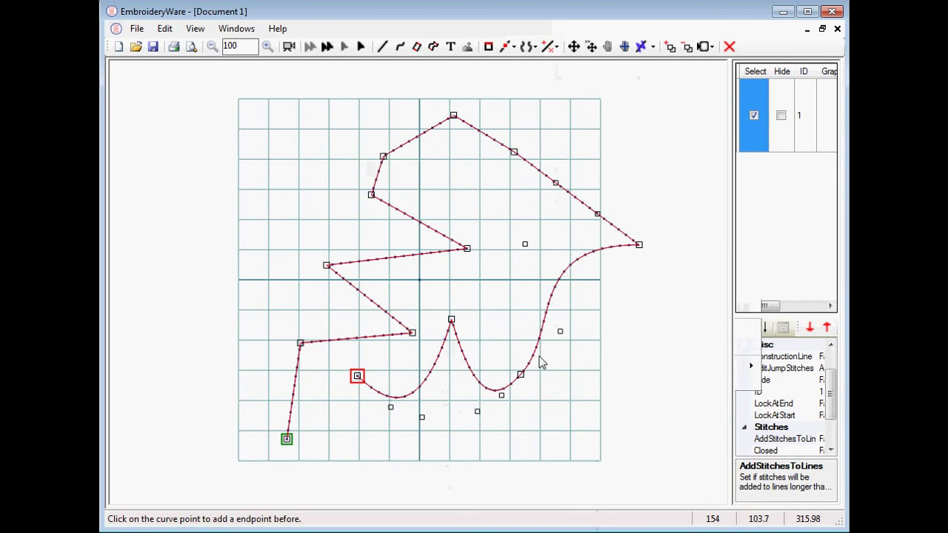
click(552, 299)
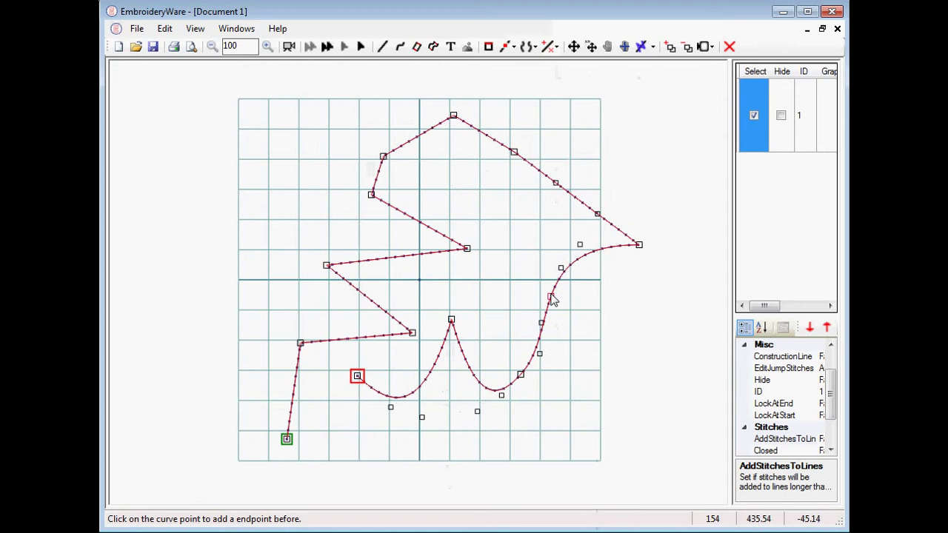
click(591, 253)
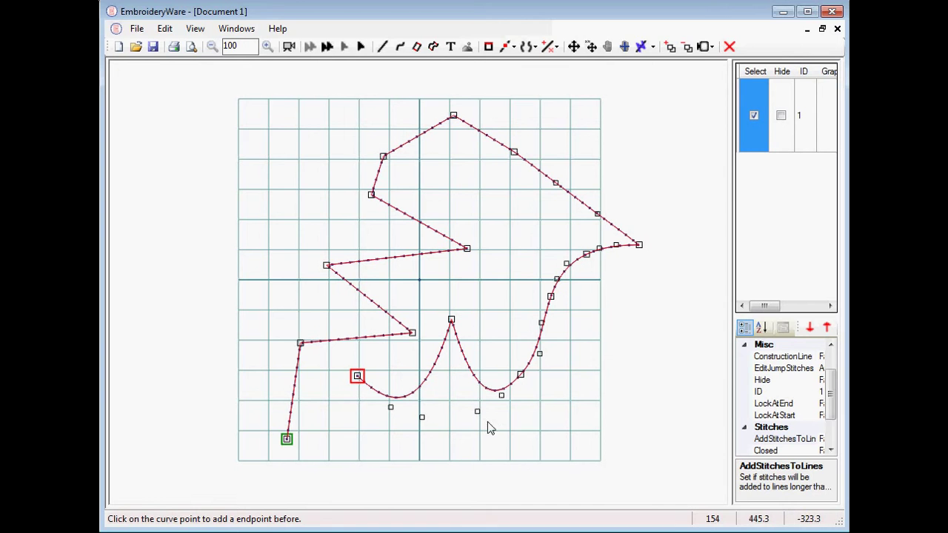
click(497, 389)
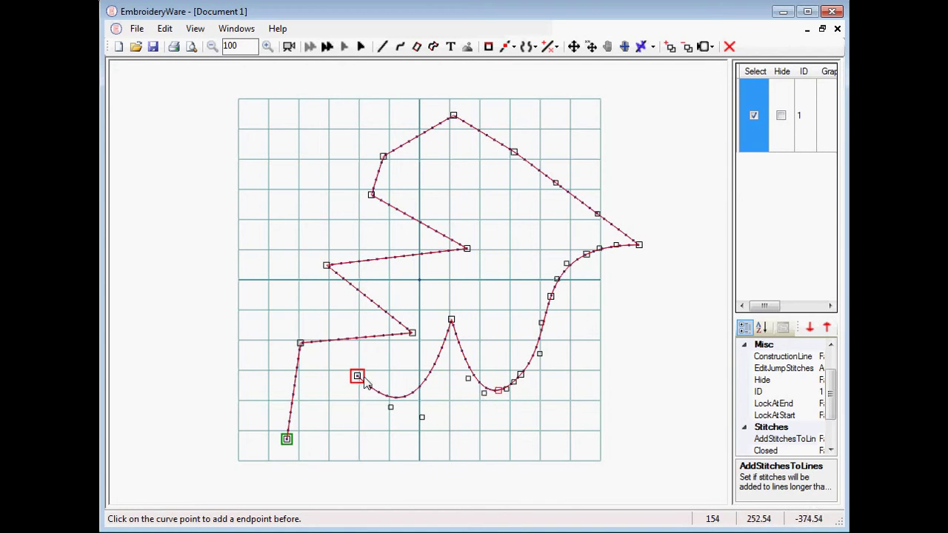
click(421, 392)
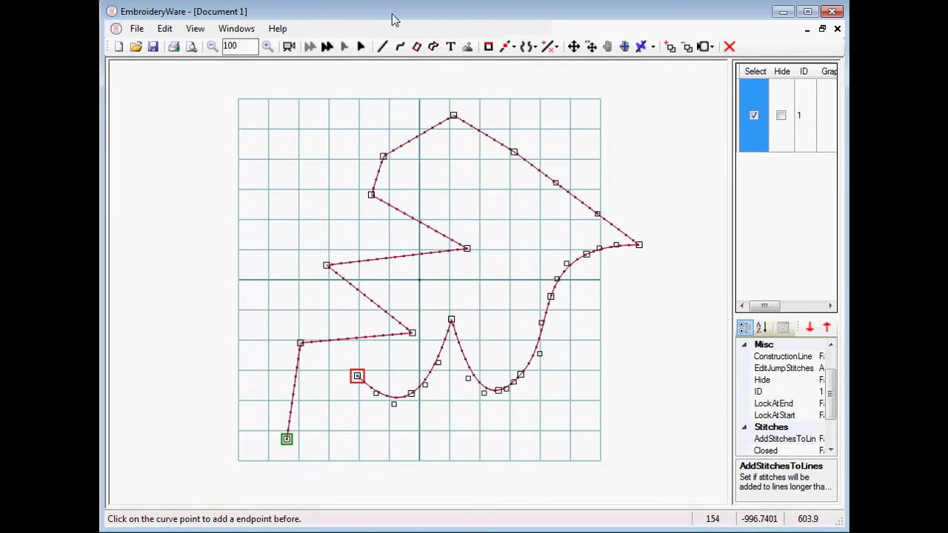
click(556, 48)
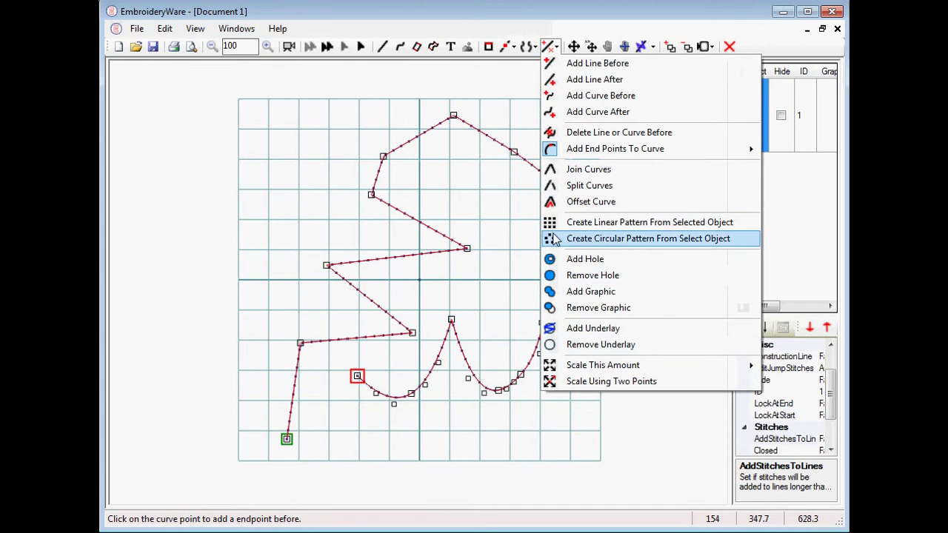
Split the path at the middle cusp, right arc, upper-right diagonal, upper-left and left corners
click(588, 186)
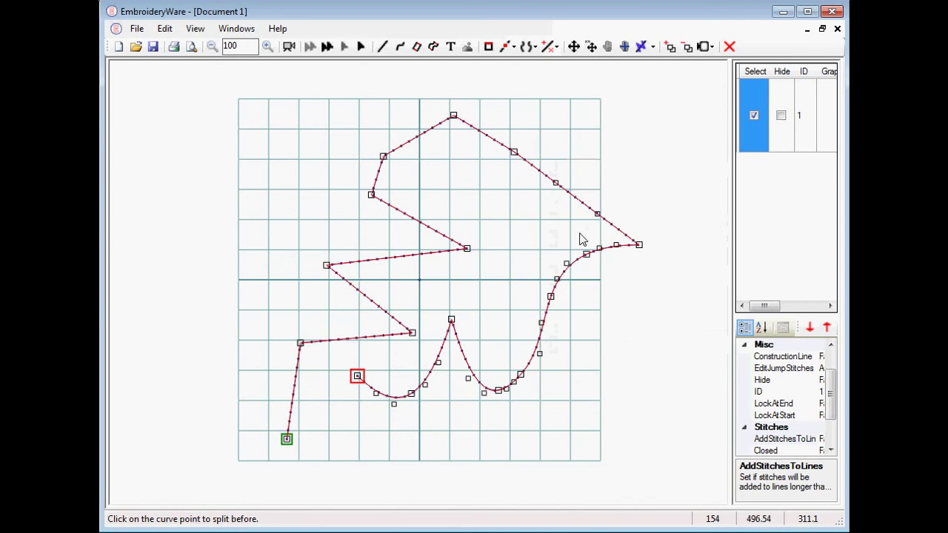
click(452, 321)
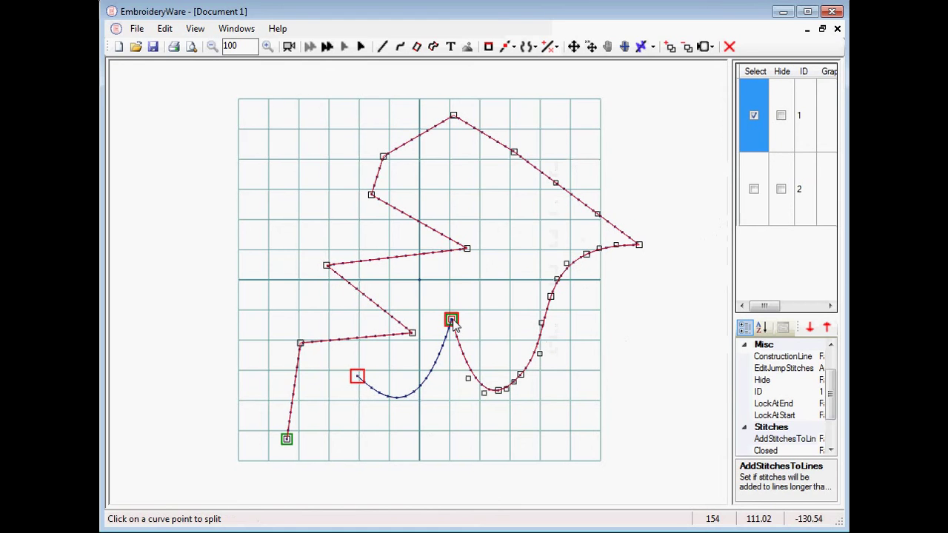
click(550, 297)
click(514, 152)
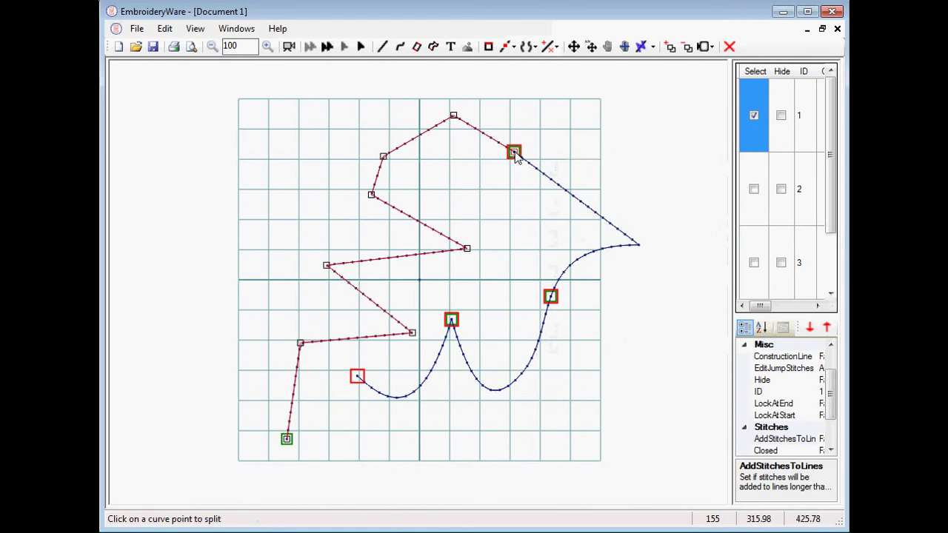
click(384, 156)
click(327, 266)
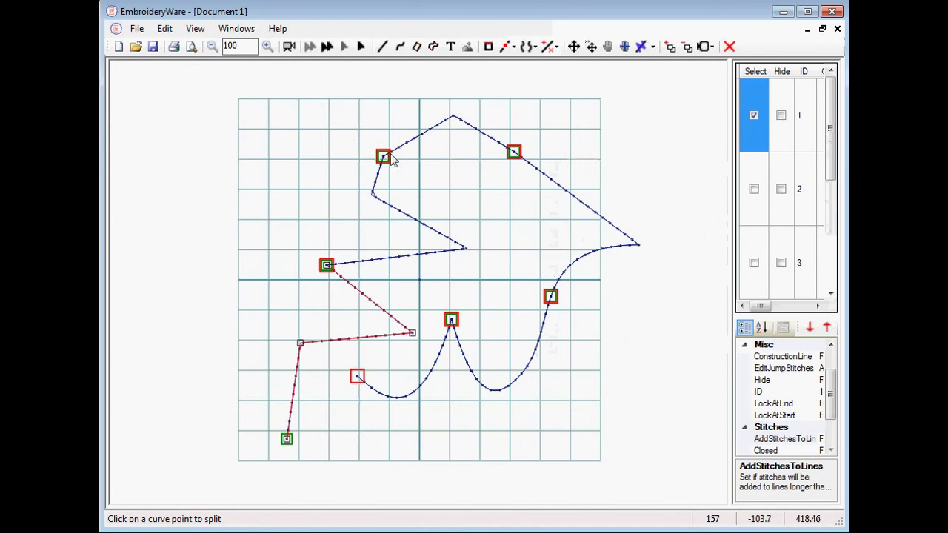
Select the top peak curve and move it higher
right_click(431, 110)
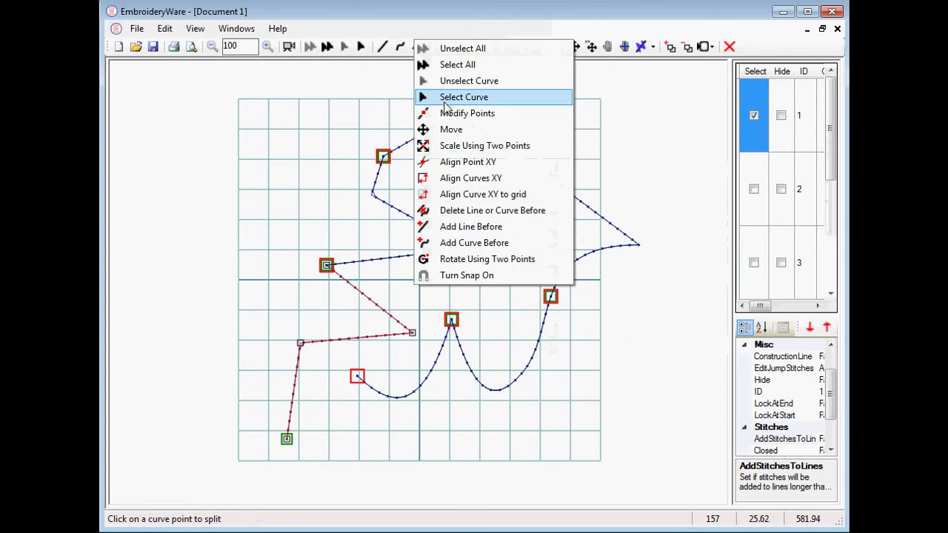
click(433, 49)
right_click(450, 91)
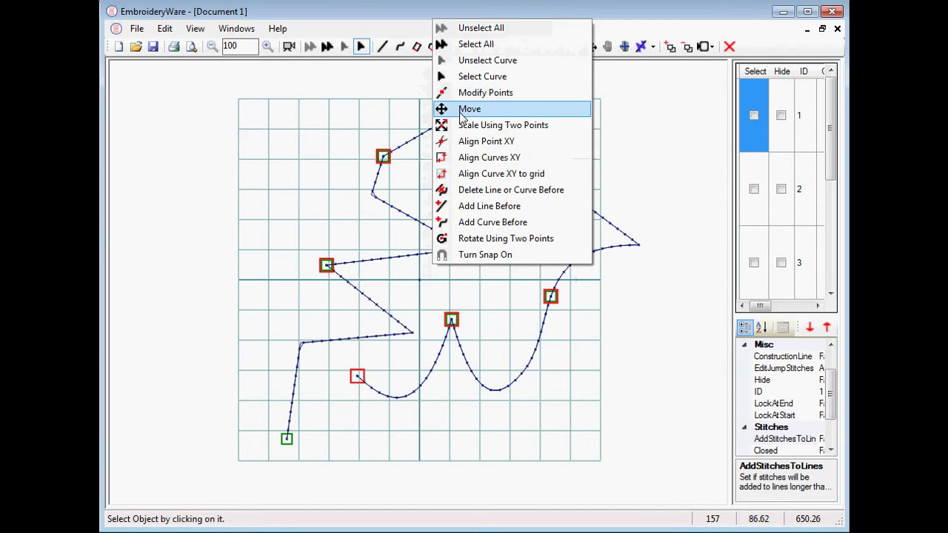
click(462, 77)
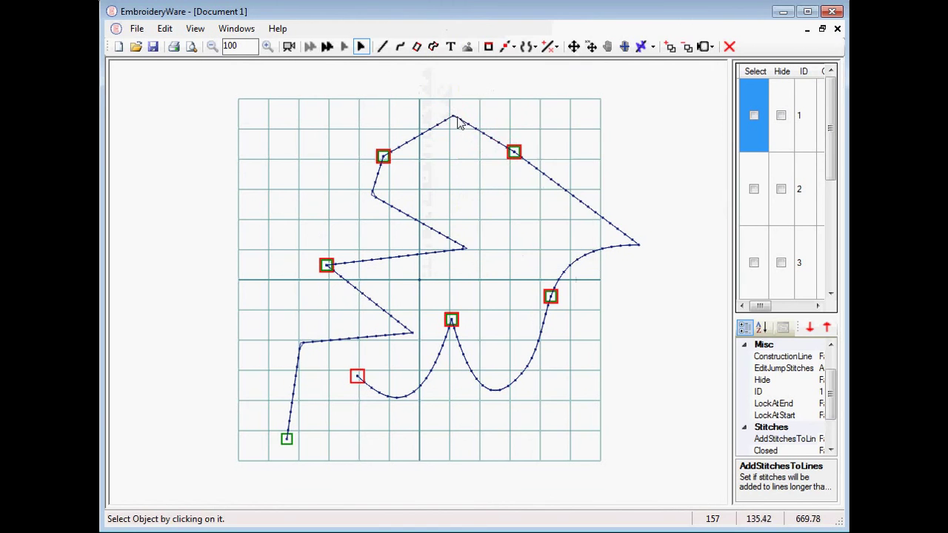
click(457, 123)
right_click(455, 125)
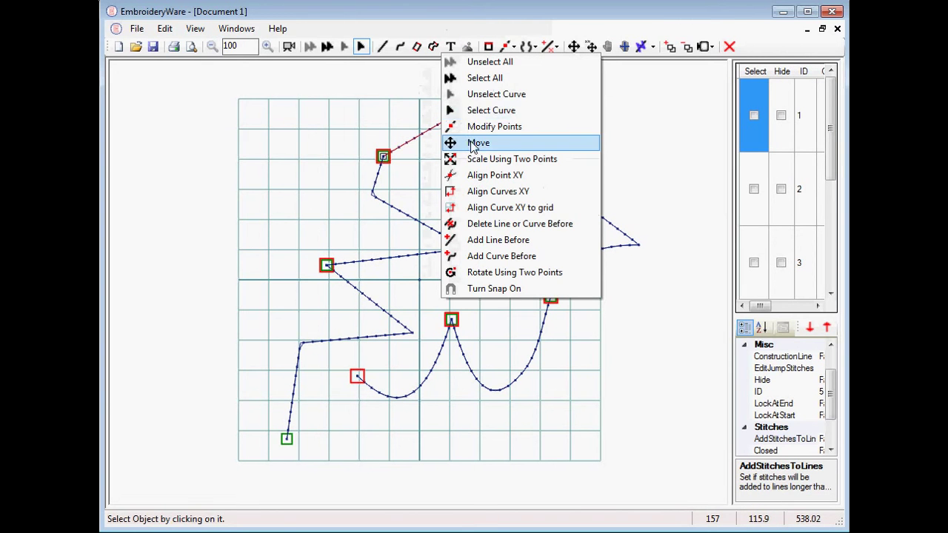
click(474, 142)
click(468, 136)
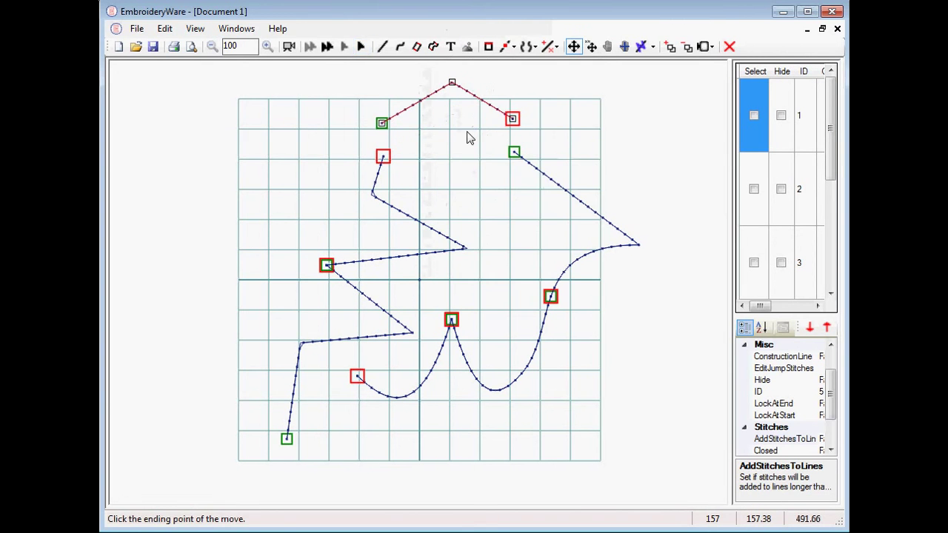
Select the right-hand diagonal-and-arc curve and move it up and to the right
right_click(566, 215)
click(589, 215)
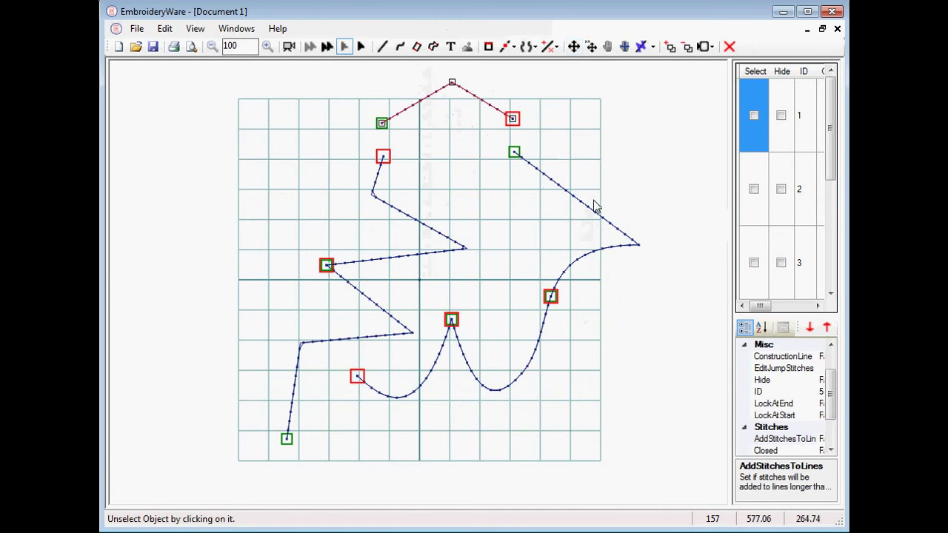
right_click(600, 139)
key(Escape)
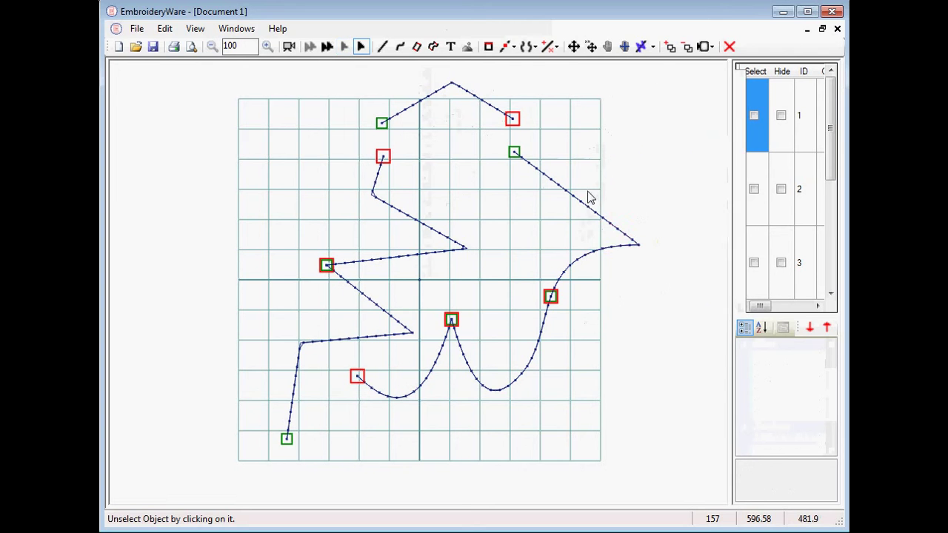
click(590, 212)
click(590, 213)
right_click(577, 141)
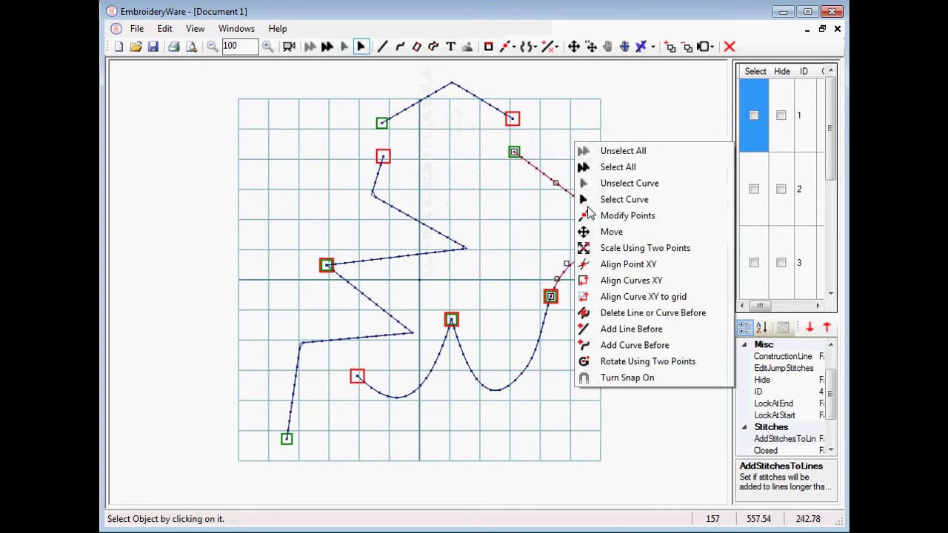
click(604, 230)
click(619, 232)
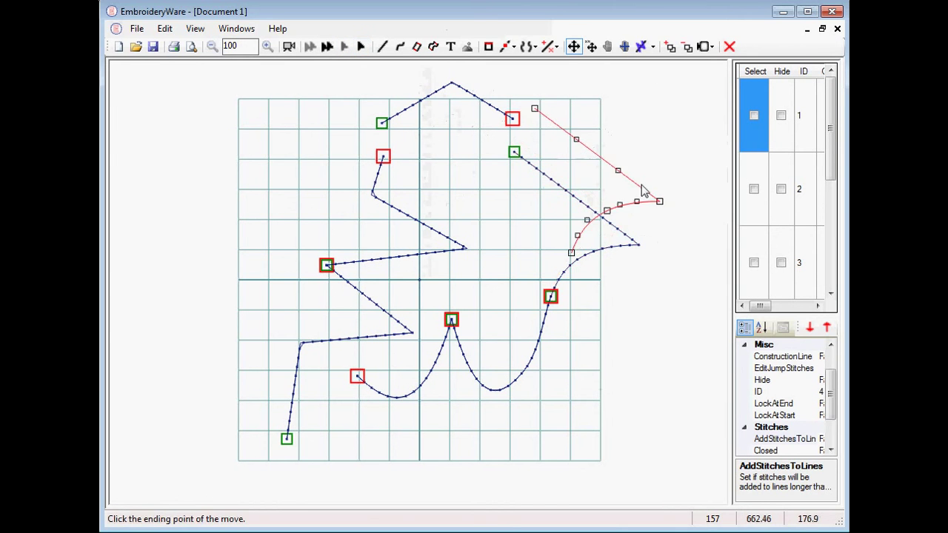
click(645, 194)
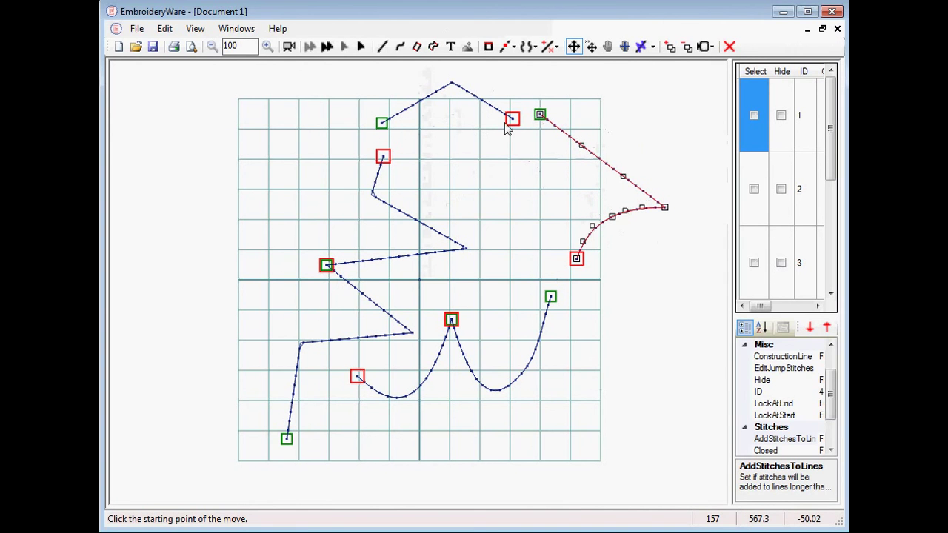
Reselect the top peak curve
right_click(485, 111)
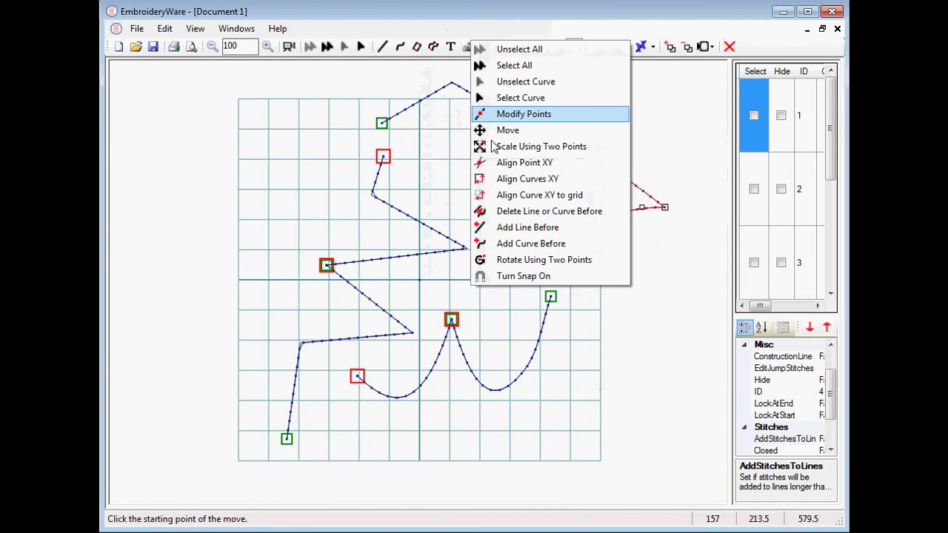
click(487, 103)
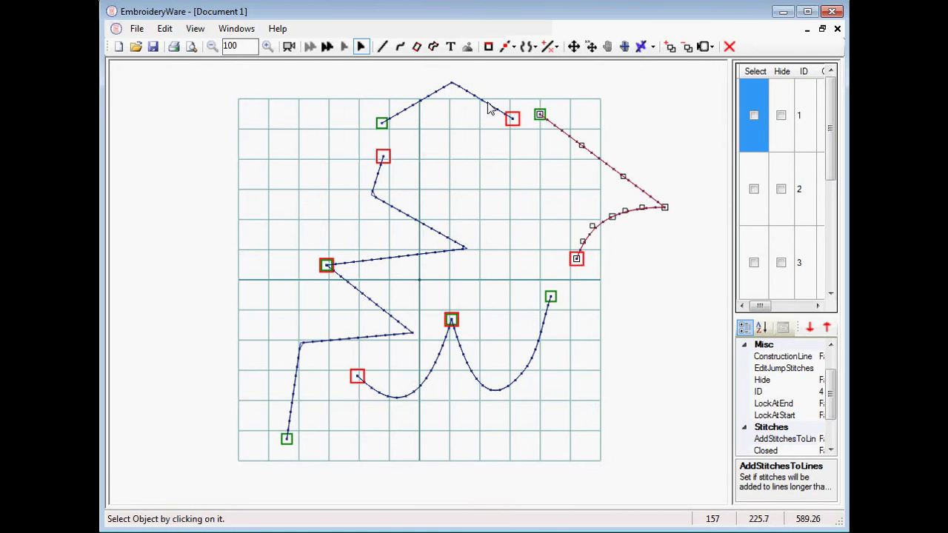
click(487, 107)
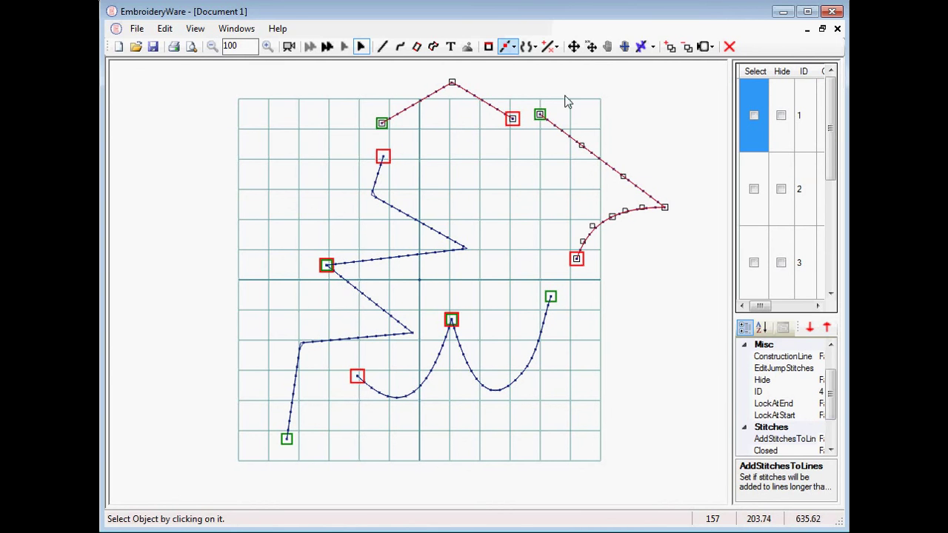
Try joining the right-hand curve onto the top curve, then undo that join
click(557, 47)
click(559, 165)
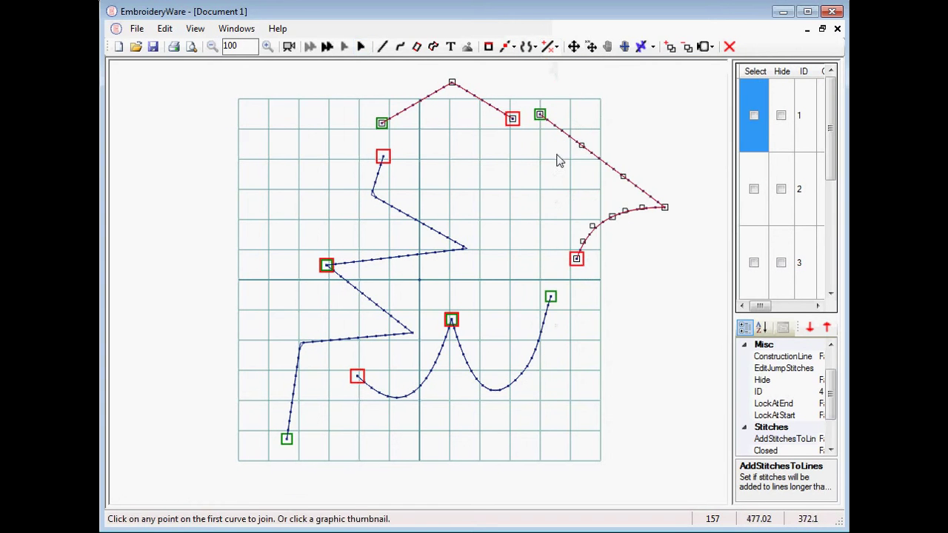
click(514, 121)
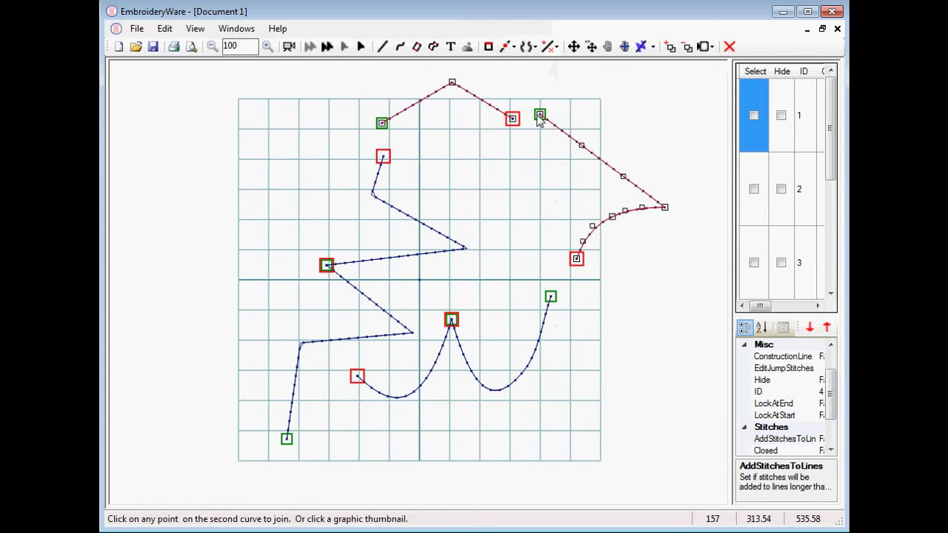
click(540, 116)
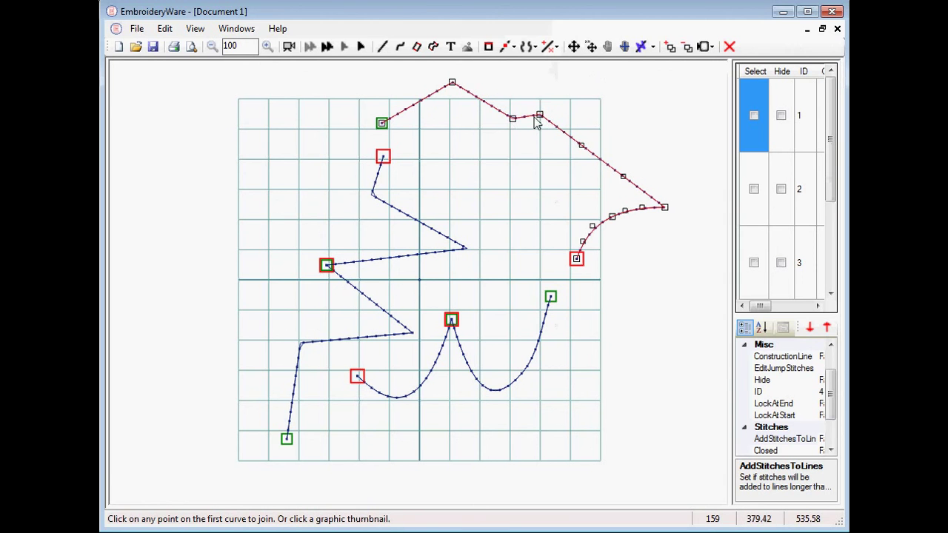
key(ctrl+z)
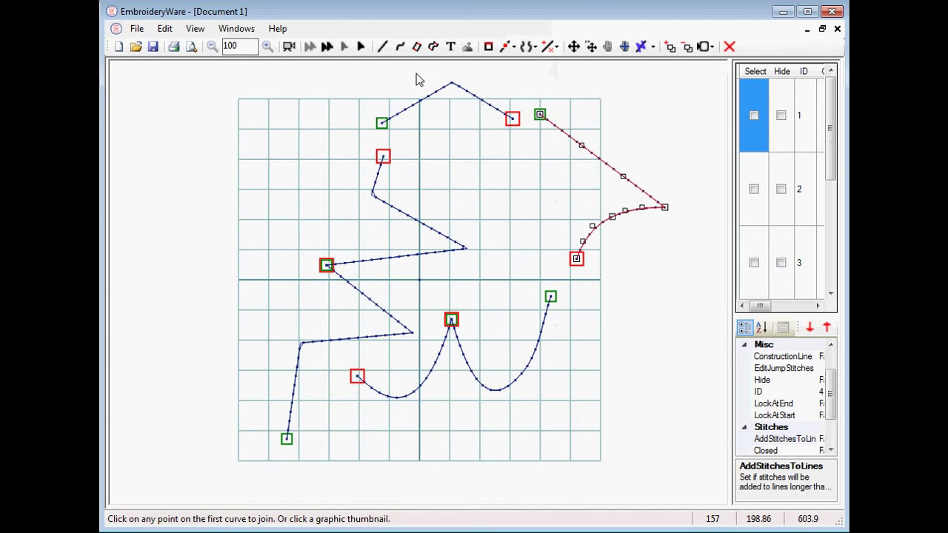
Snap the right curve's start point onto the top curve's end point
click(361, 46)
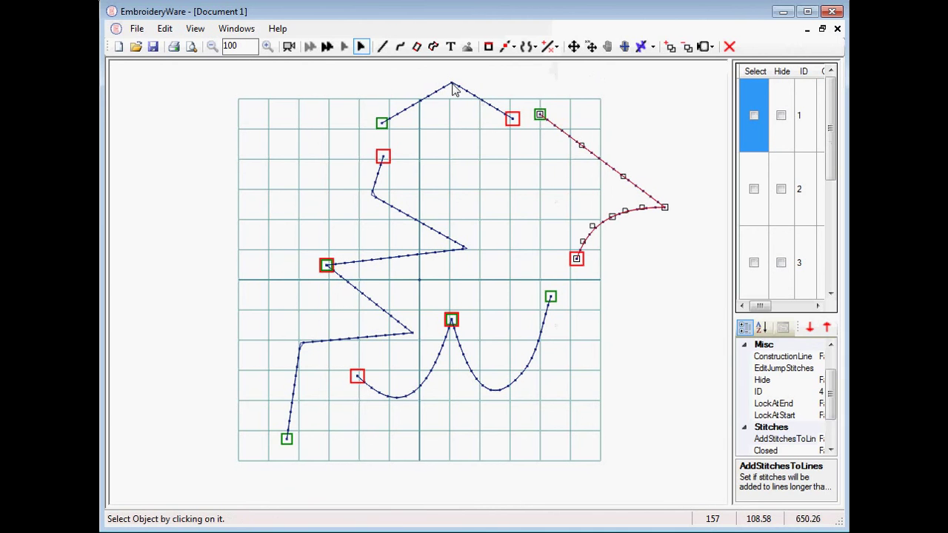
right_click(491, 140)
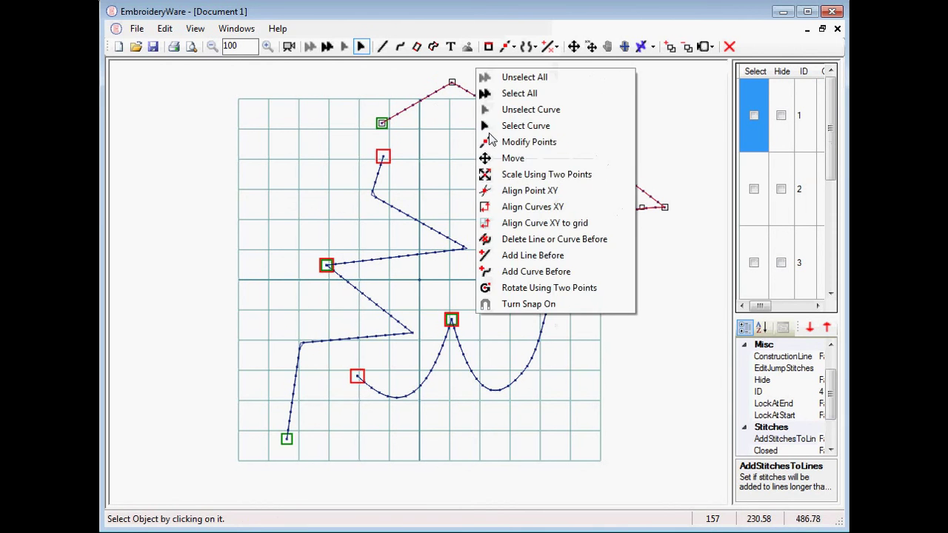
click(490, 191)
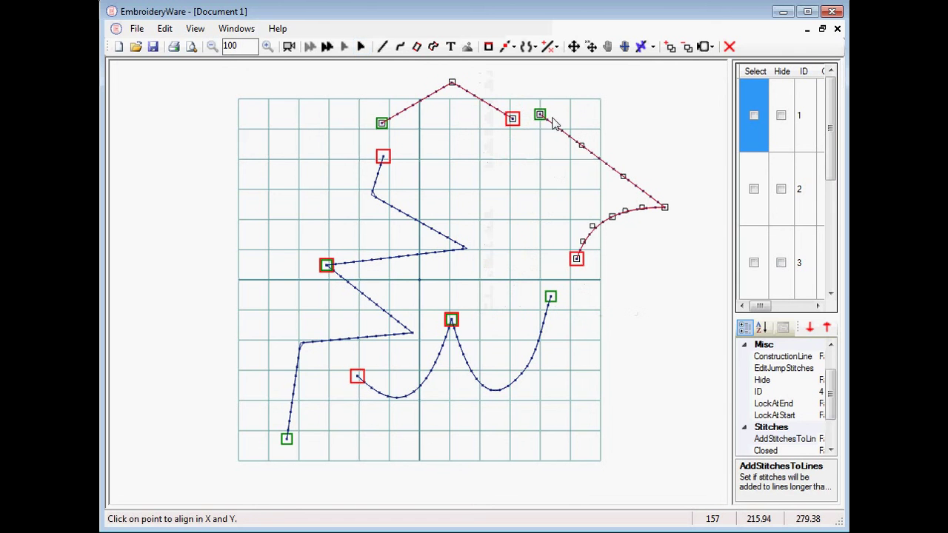
click(540, 115)
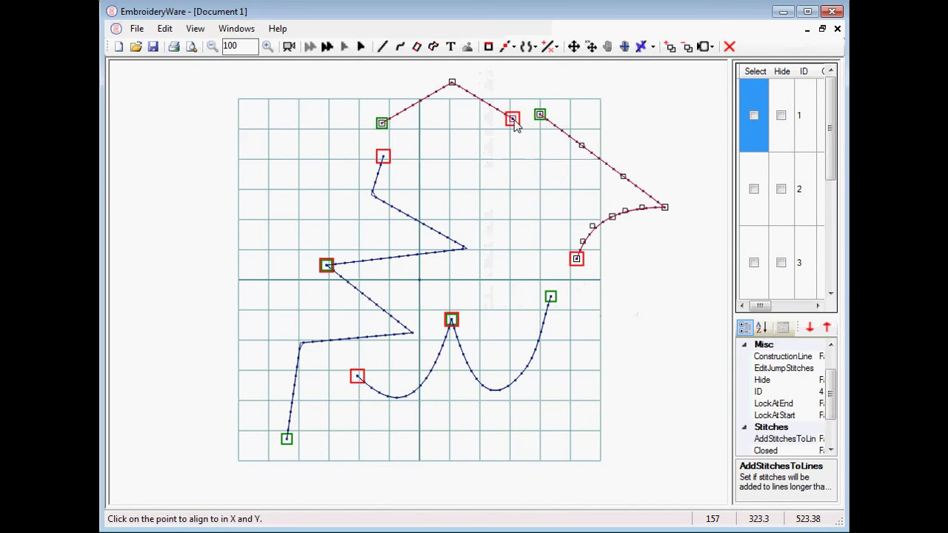
click(513, 119)
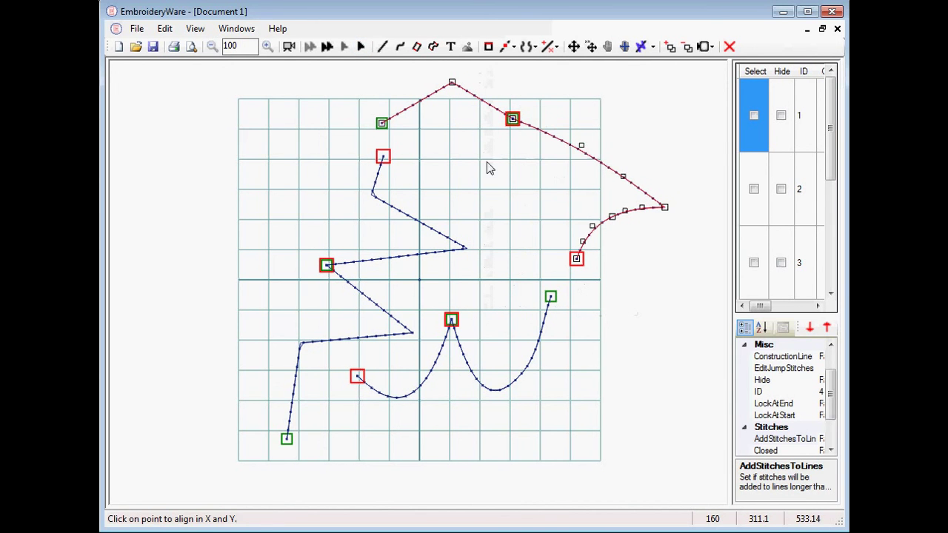
Join the top peak curve and the right-hand curve into one continuous curve
click(529, 46)
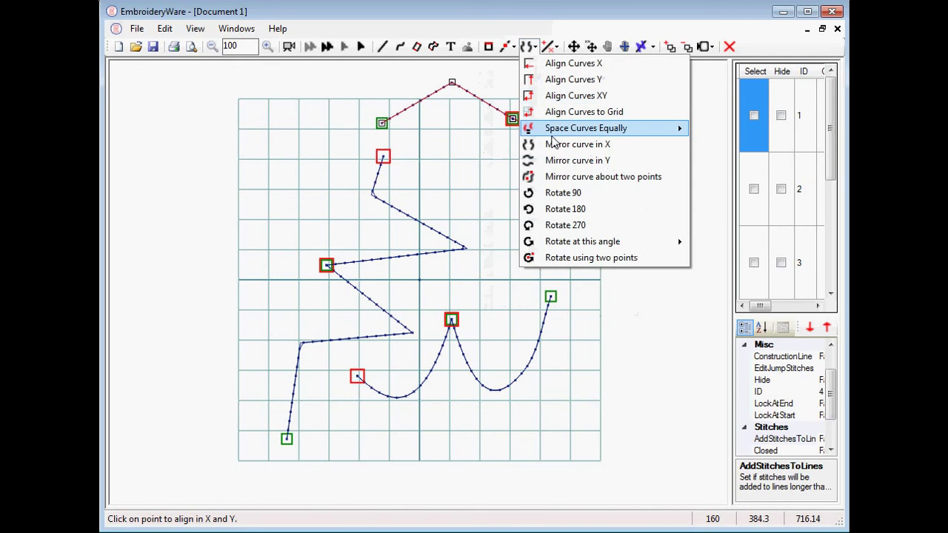
click(550, 46)
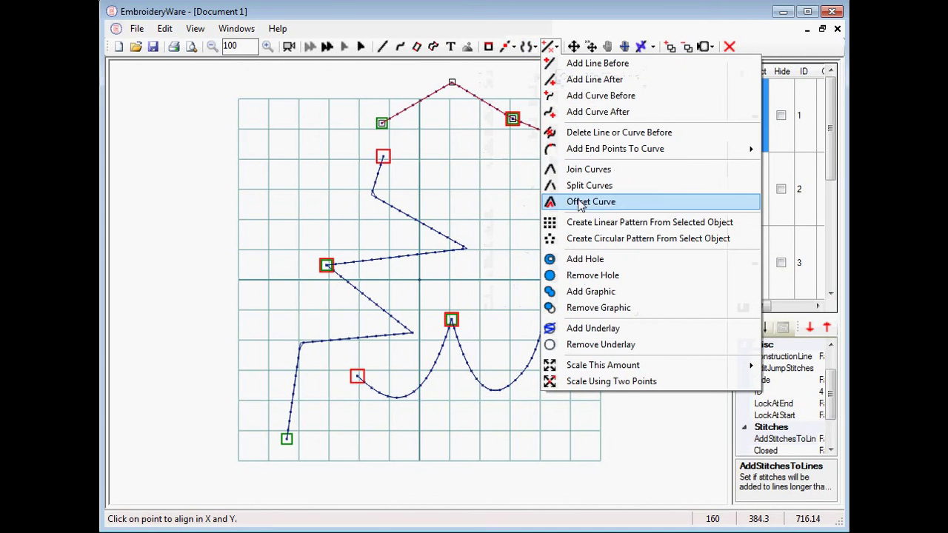
click(574, 169)
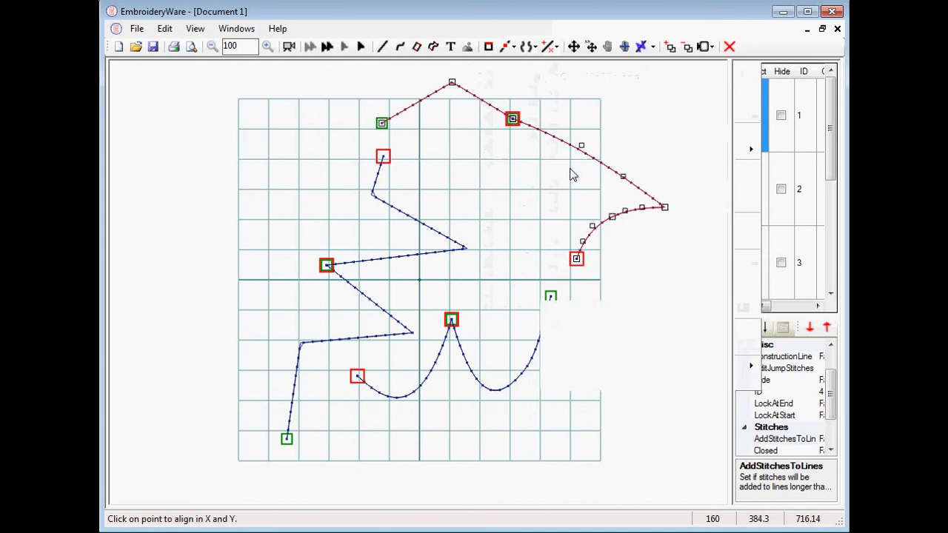
click(452, 84)
click(582, 148)
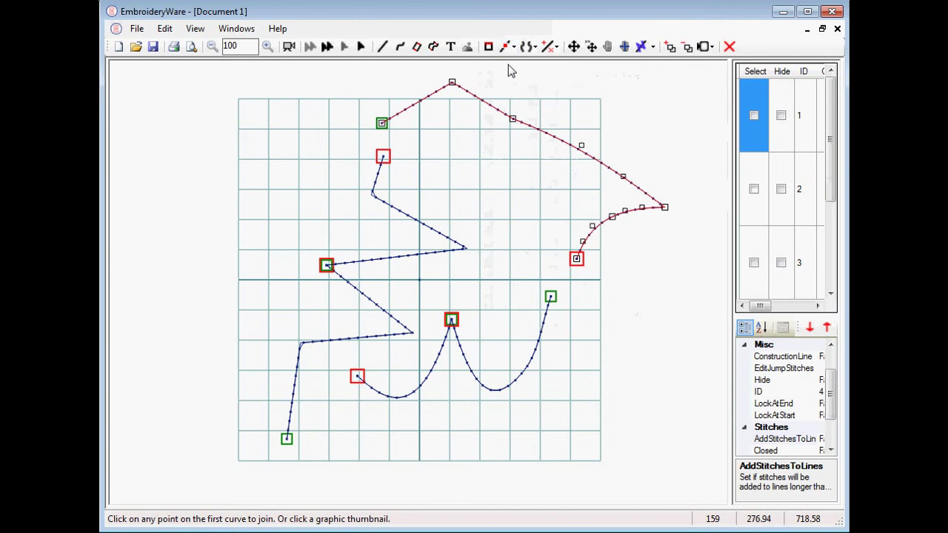
Shift the point just right of the upper loop's peak slightly right and down along its edge
click(513, 120)
click(514, 120)
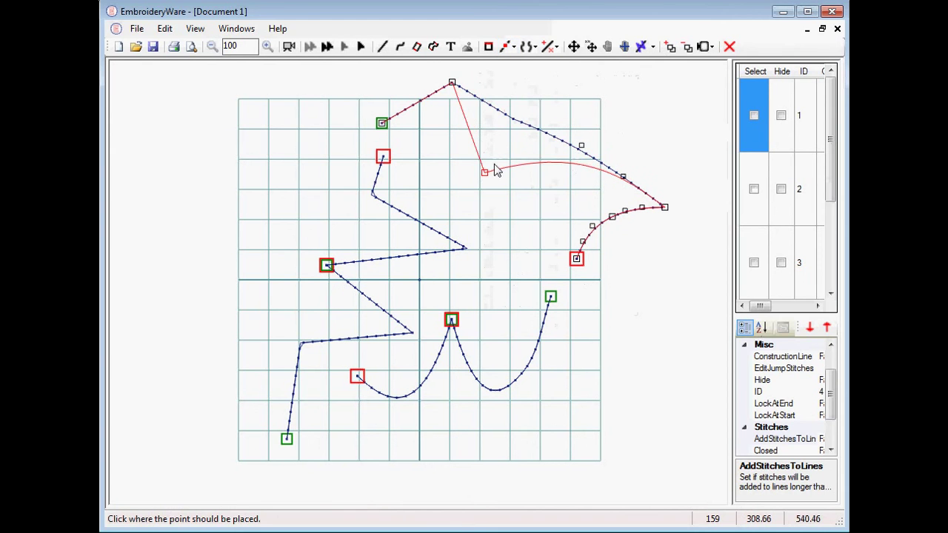
click(530, 98)
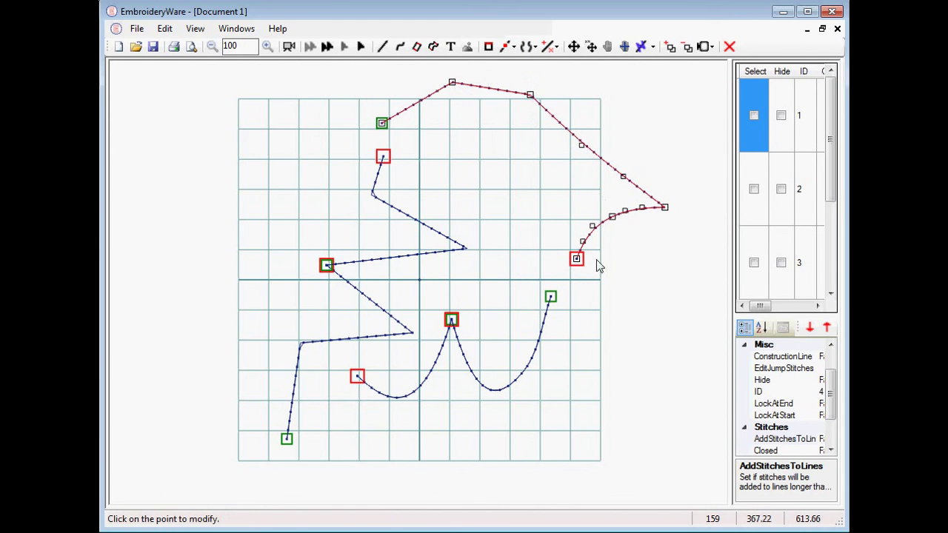
click(529, 96)
click(499, 135)
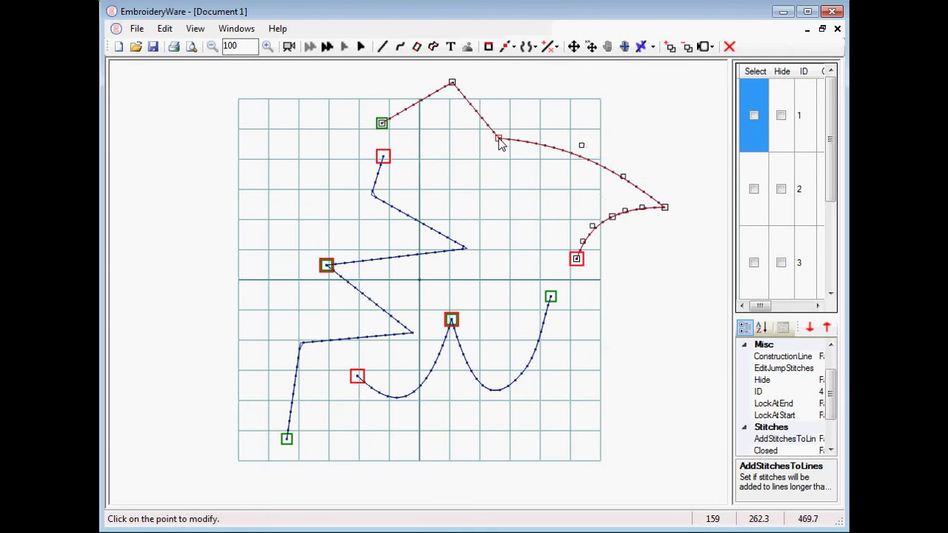
click(548, 98)
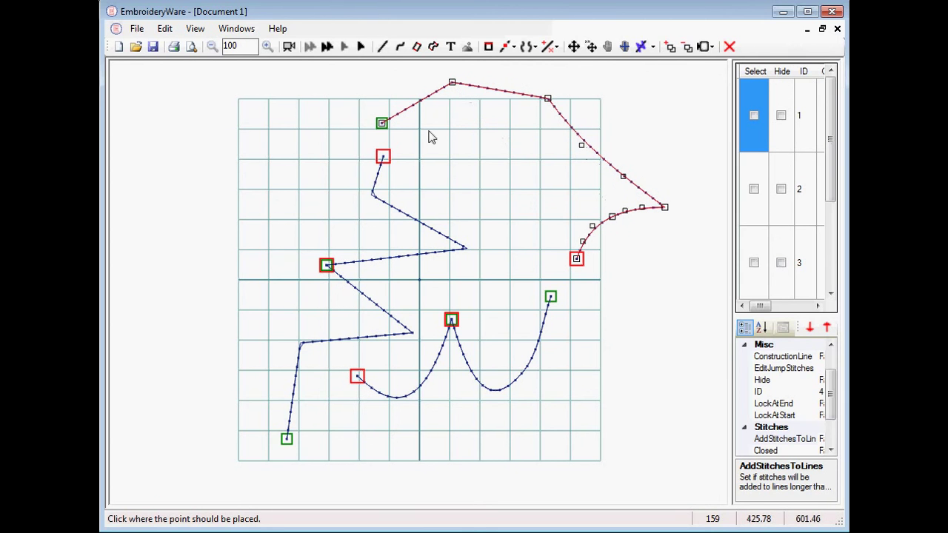
key(Escape)
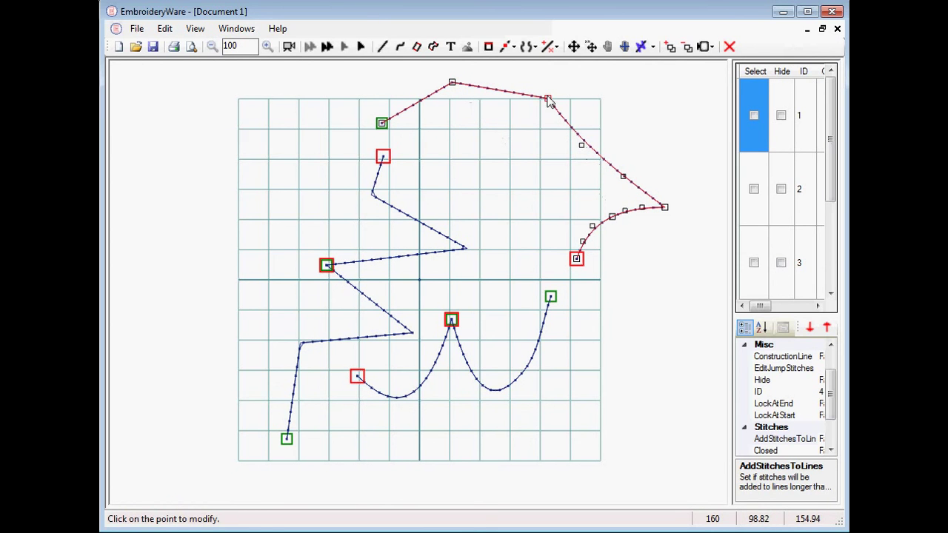
click(548, 100)
click(524, 126)
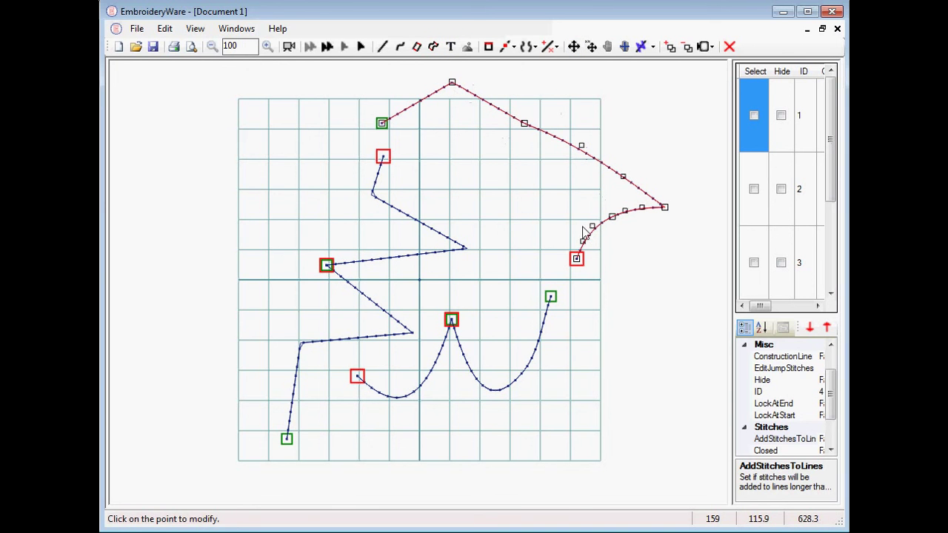
Arm Reverse Point Order from the Point functions dropdown
click(508, 46)
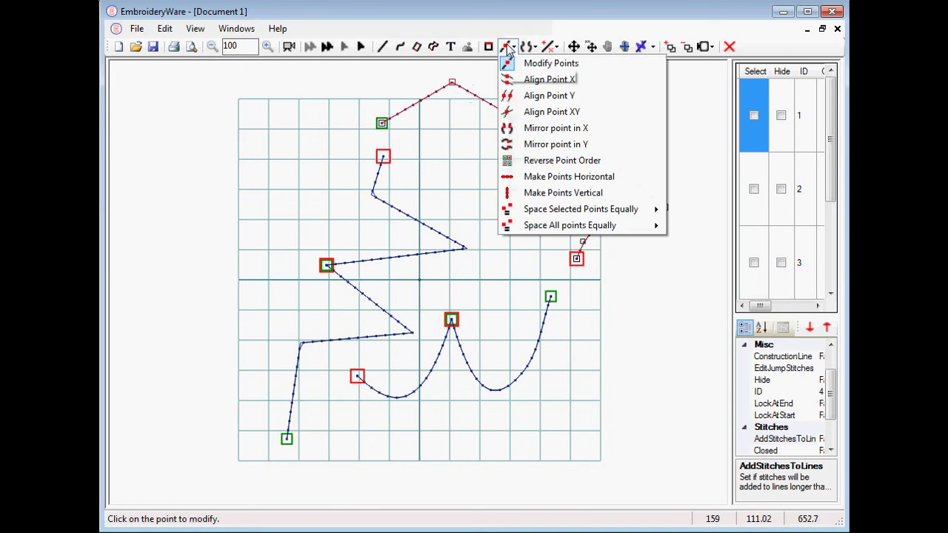
click(519, 160)
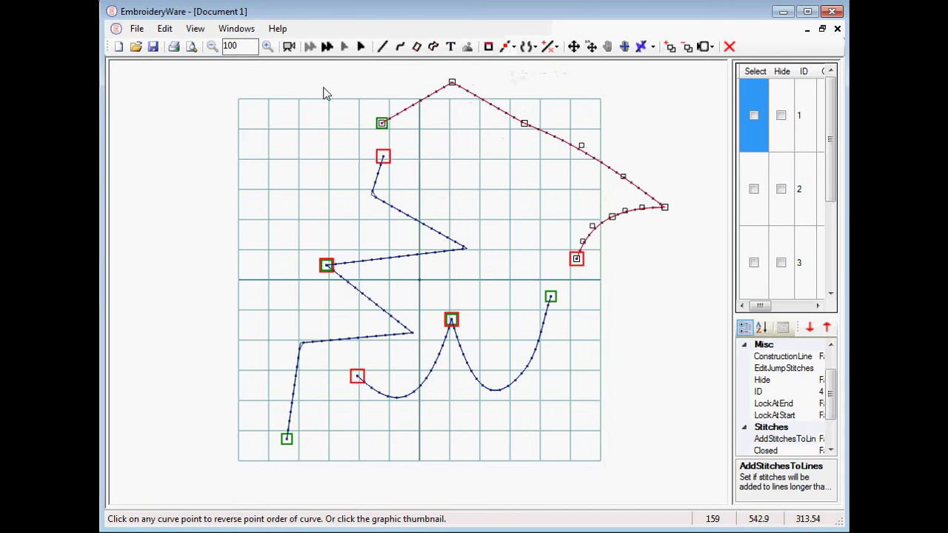
Arm Join Curves from the Curve Modifications dropdown
click(552, 47)
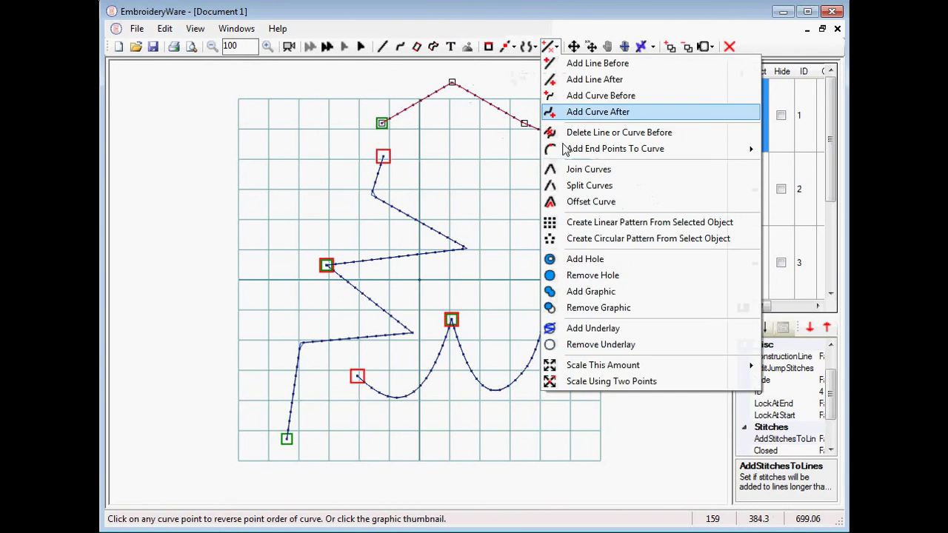
click(565, 171)
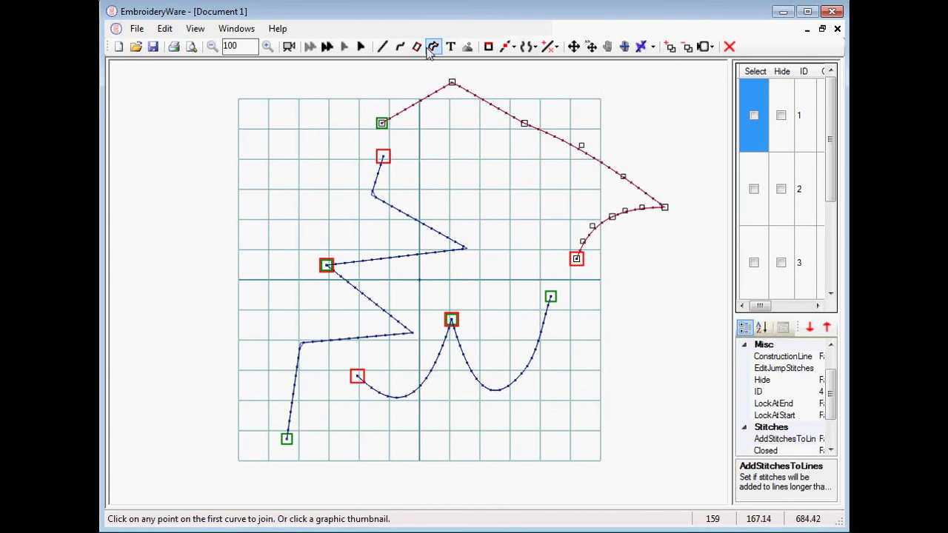
Select the right-hand lower curve and join it to another curve, then undo that join
click(360, 46)
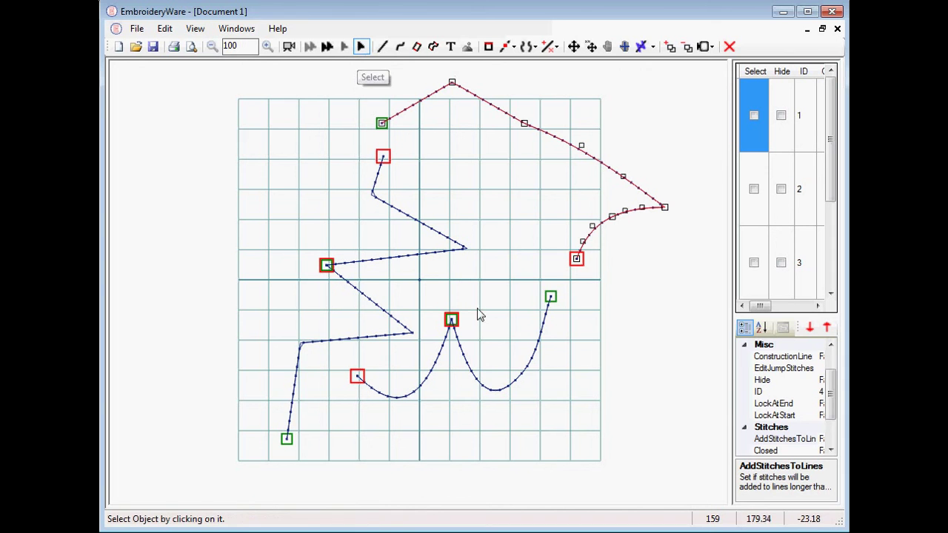
click(460, 346)
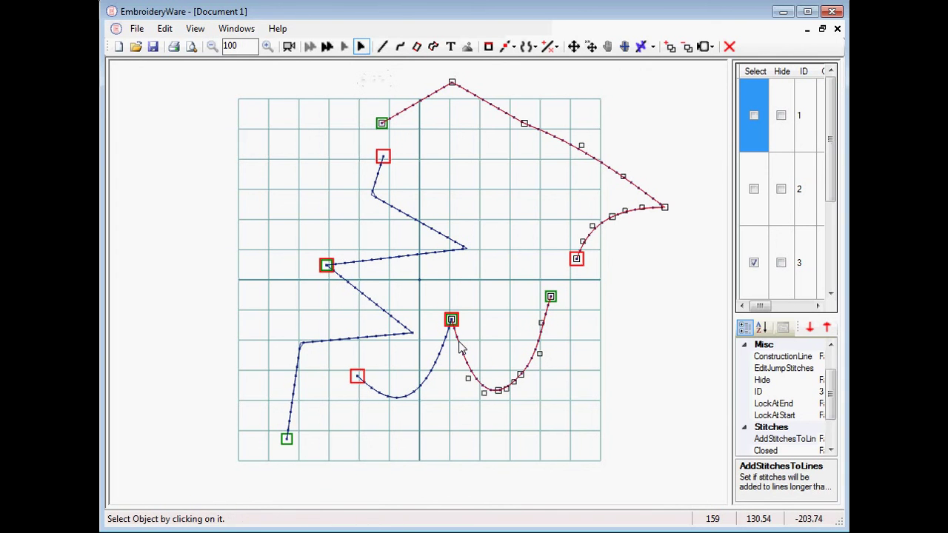
click(557, 47)
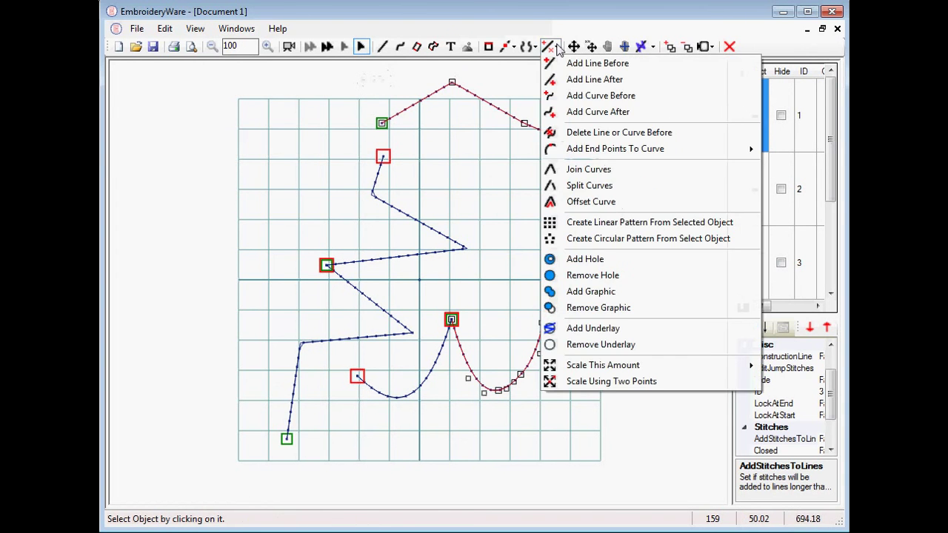
click(589, 168)
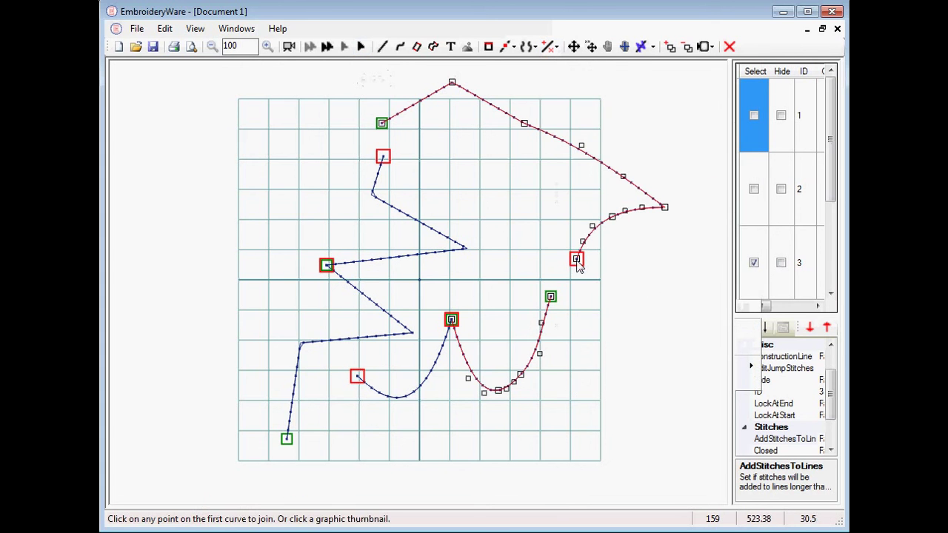
click(577, 260)
click(550, 297)
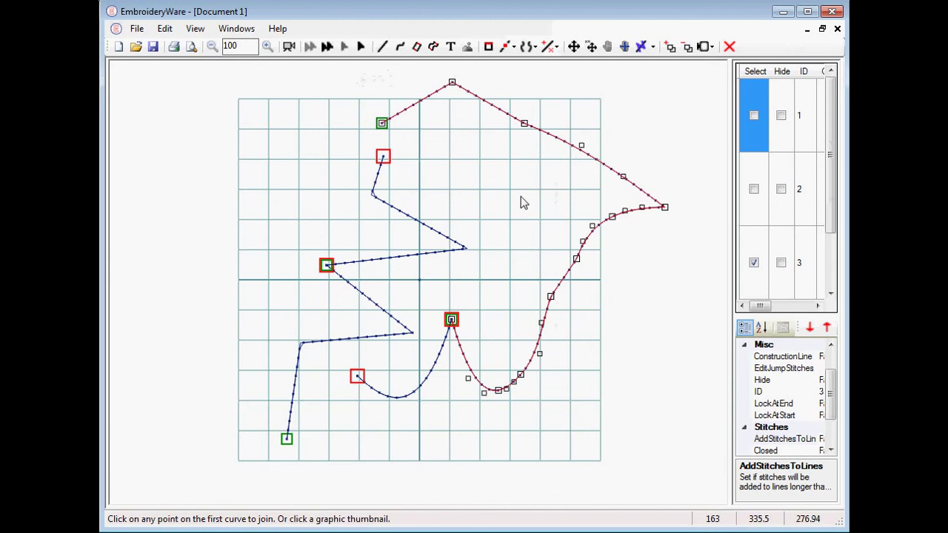
key(ctrl+z)
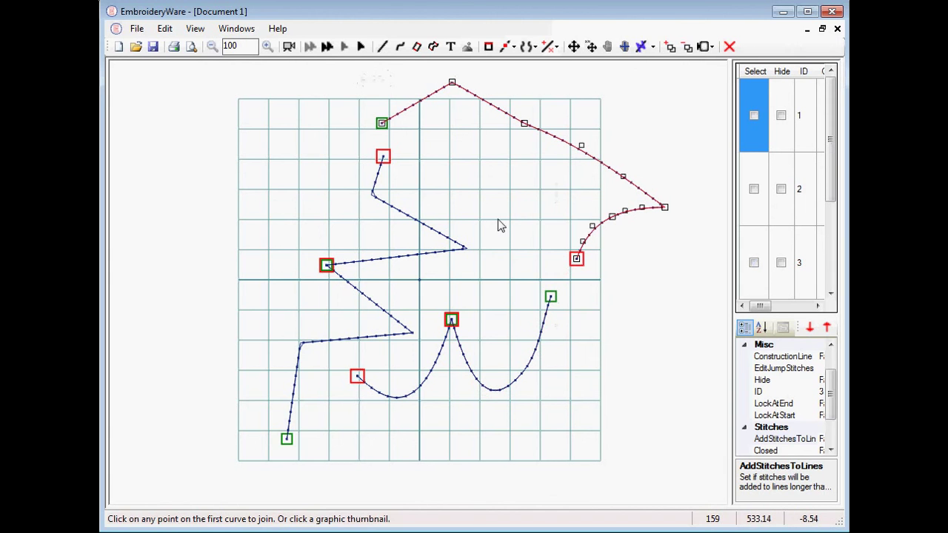
Reselect the single lower curve and join it with the upper loop, leaving only the zigzag and hooked curve
right_click(557, 258)
click(565, 246)
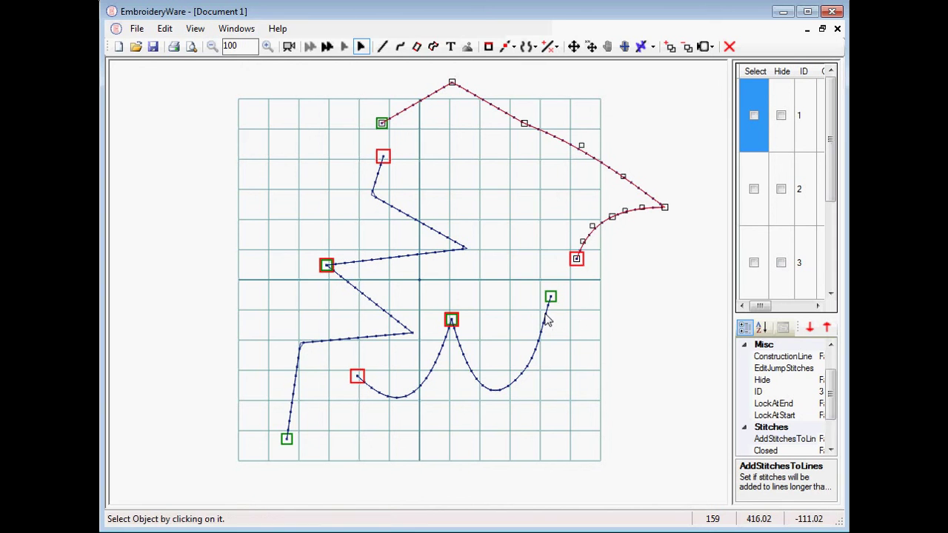
click(544, 317)
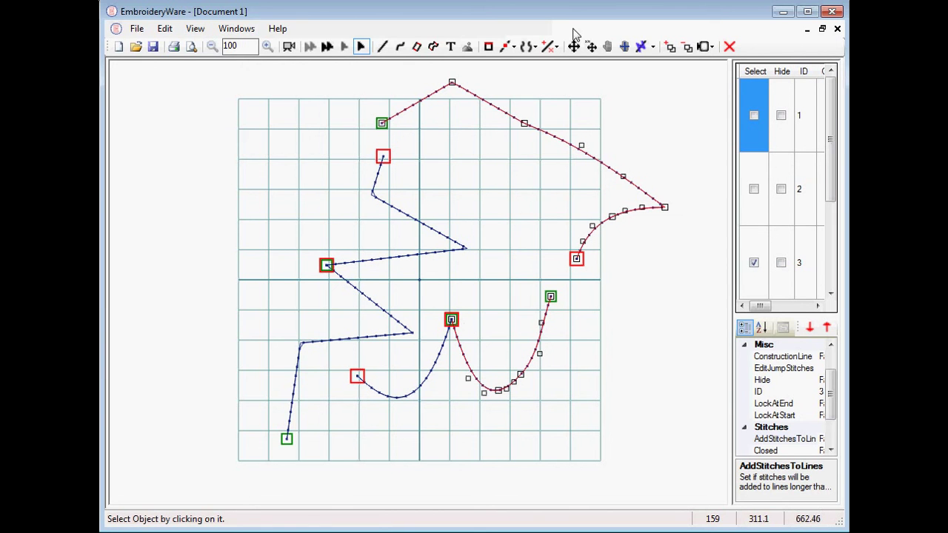
click(552, 46)
click(585, 169)
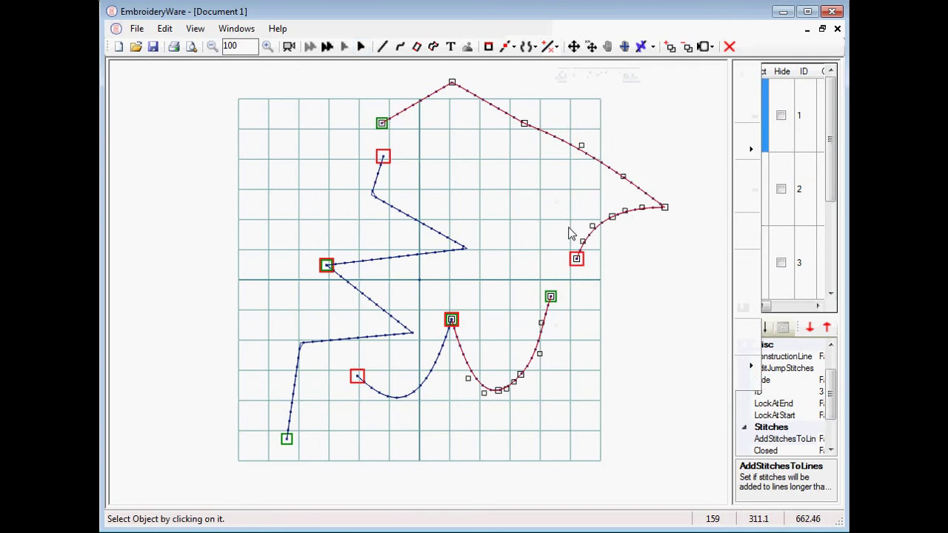
click(550, 299)
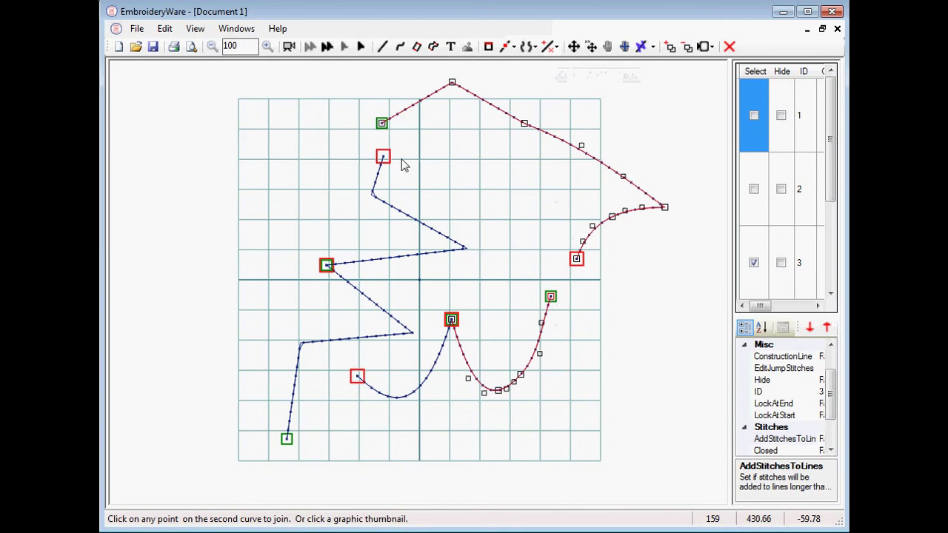
click(382, 125)
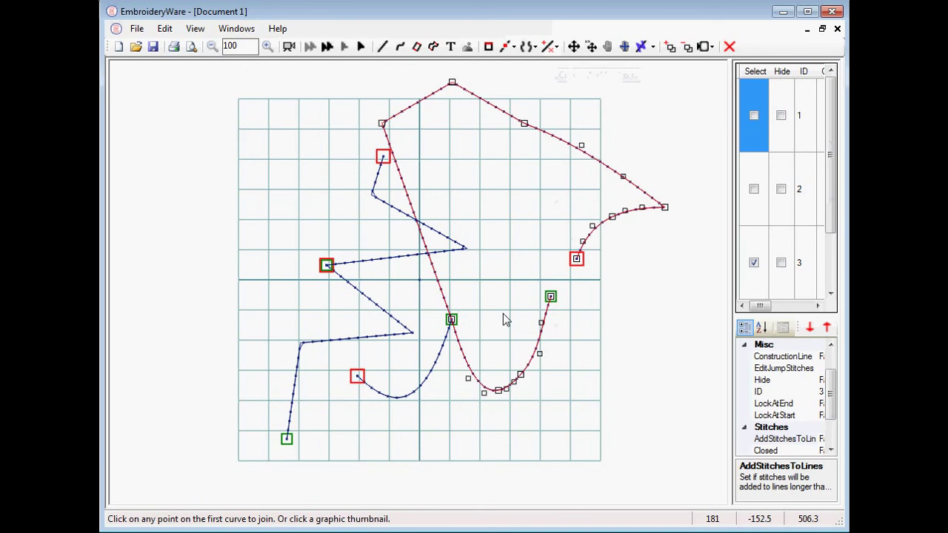
right_click(451, 161)
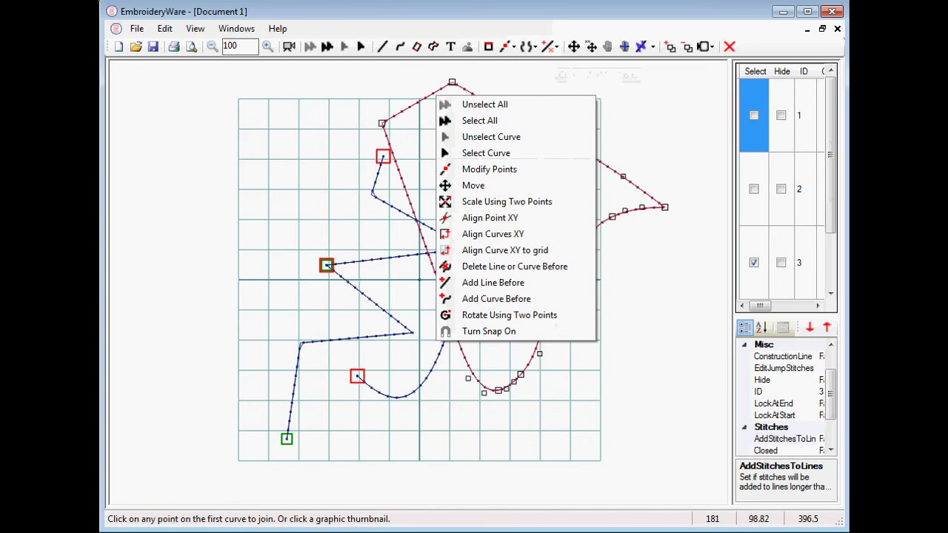
key(Escape)
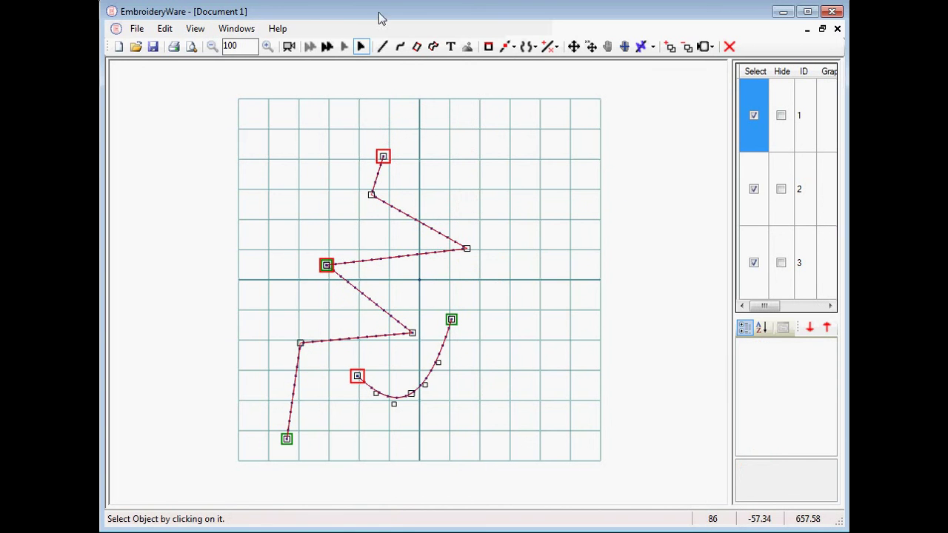
Mirror the small hooked curve across two zigzag points so it sweeps down from near the grid centre
click(532, 48)
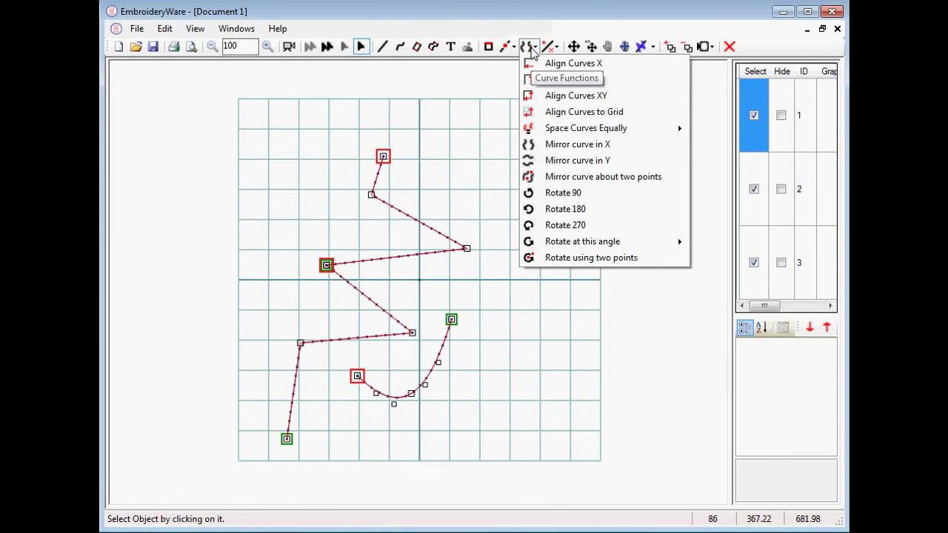
click(563, 176)
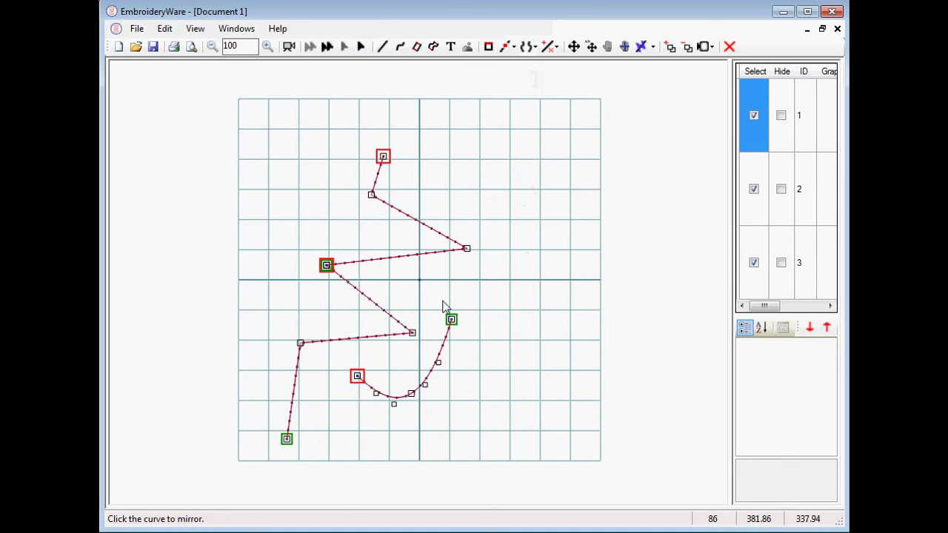
click(452, 321)
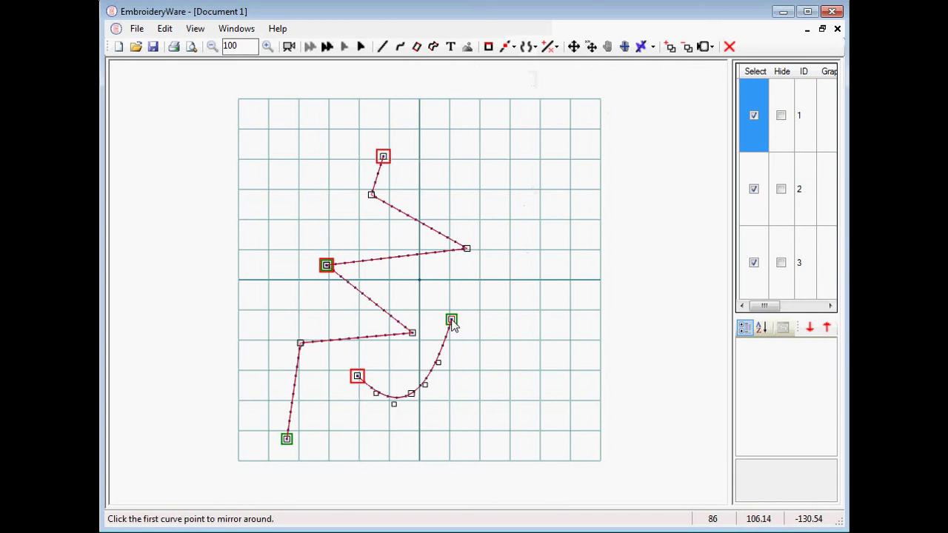
click(466, 249)
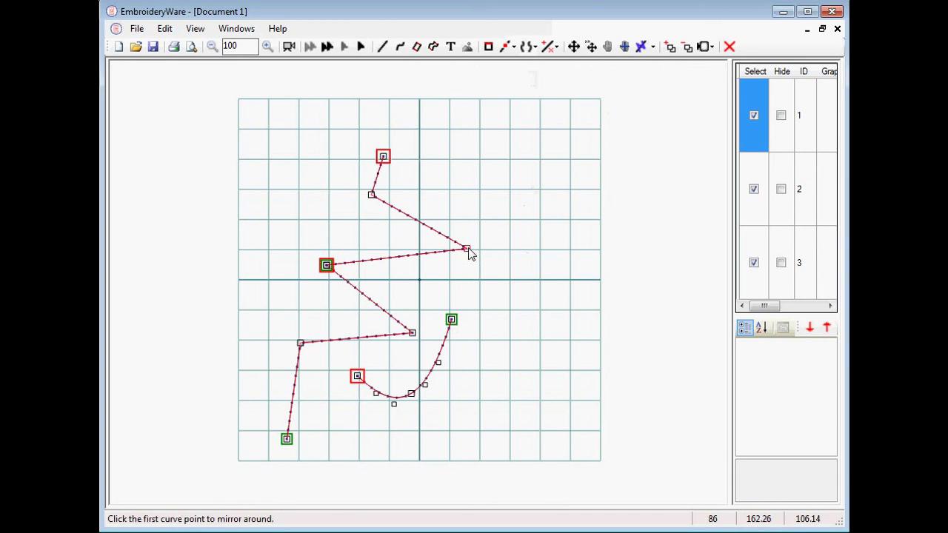
click(413, 334)
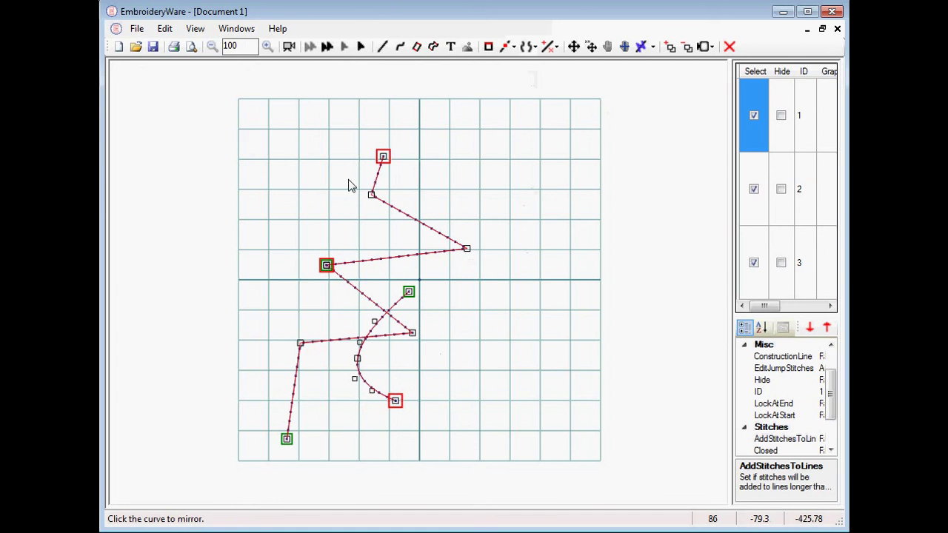
Paste a copy of the hooked curve at the same location
click(165, 28)
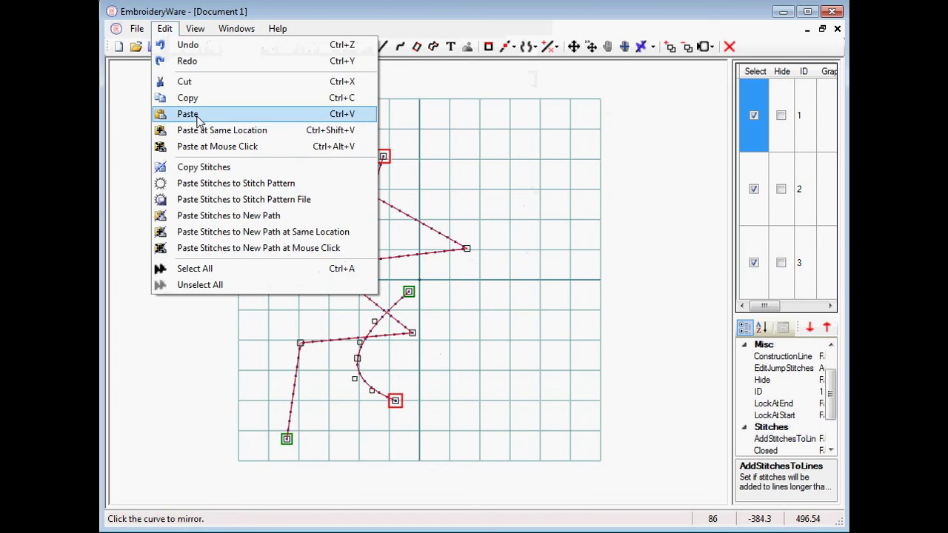
click(187, 107)
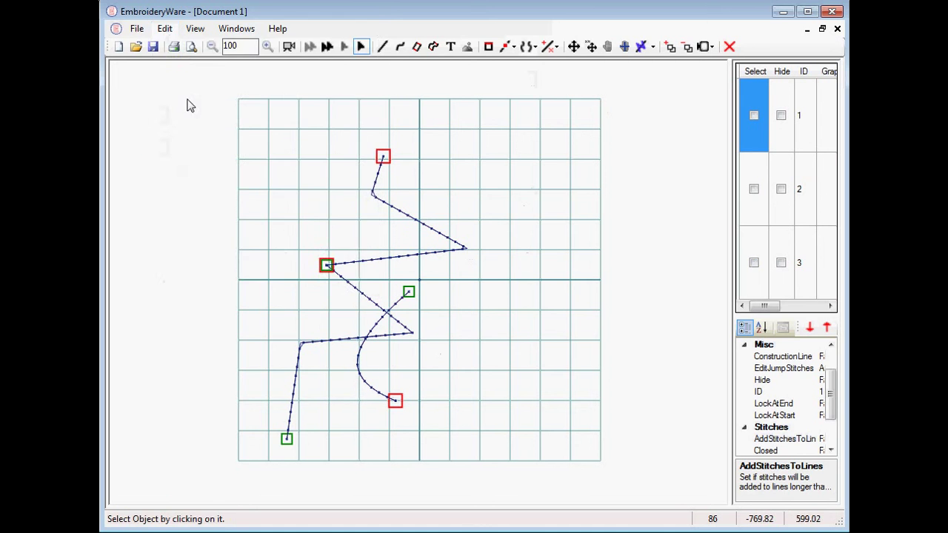
click(164, 29)
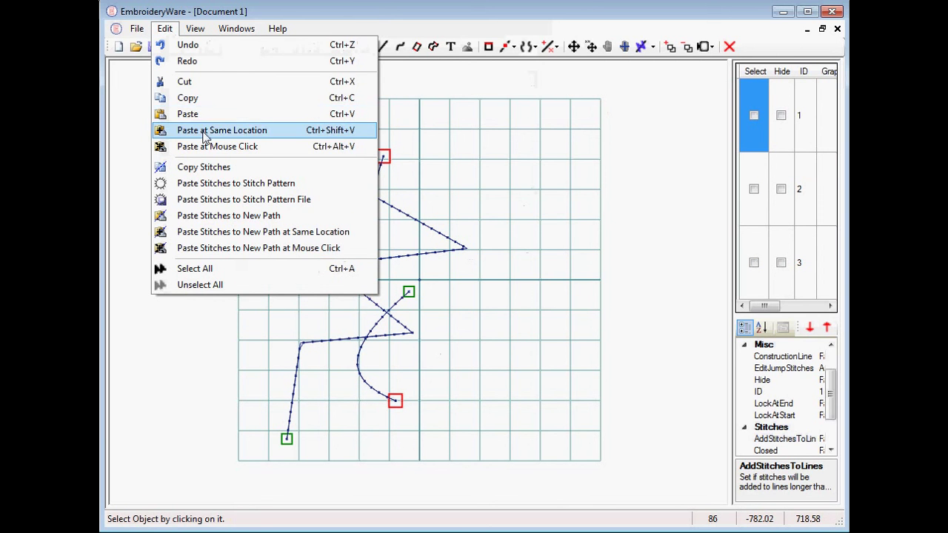
click(206, 134)
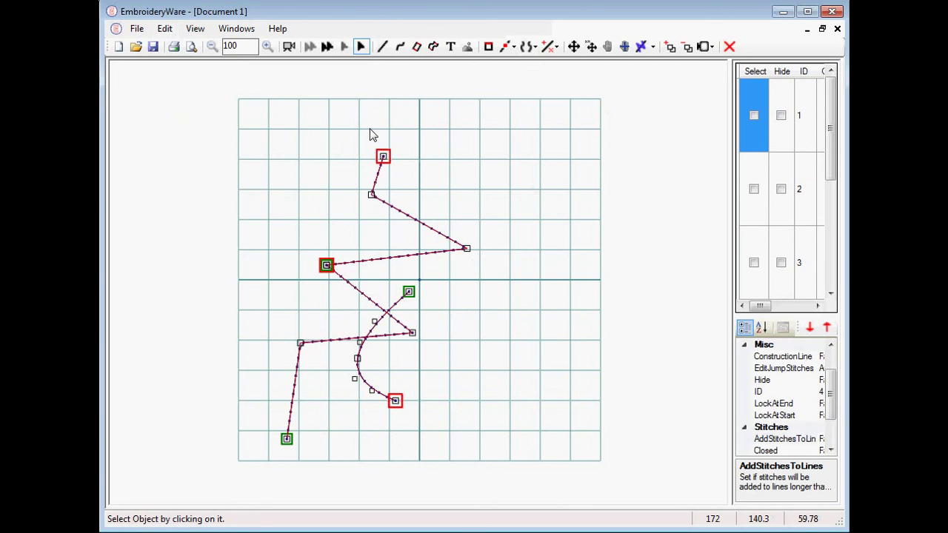
Mirror the copy about its top and bottom end points to close the teardrop loop
click(536, 47)
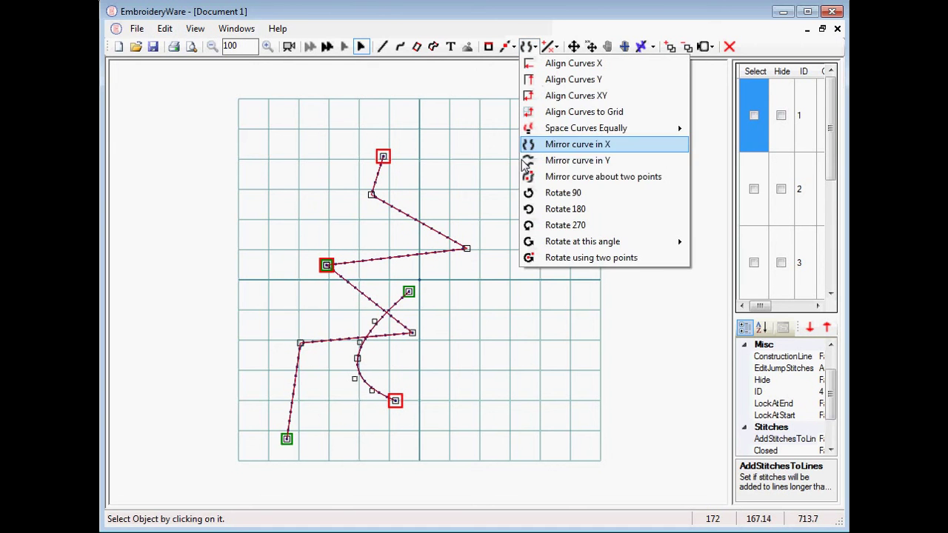
click(541, 178)
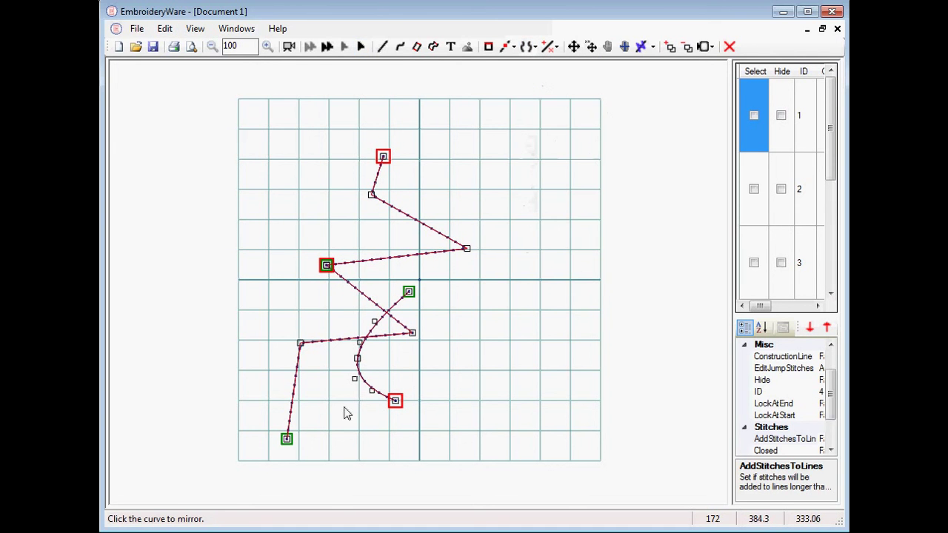
click(405, 313)
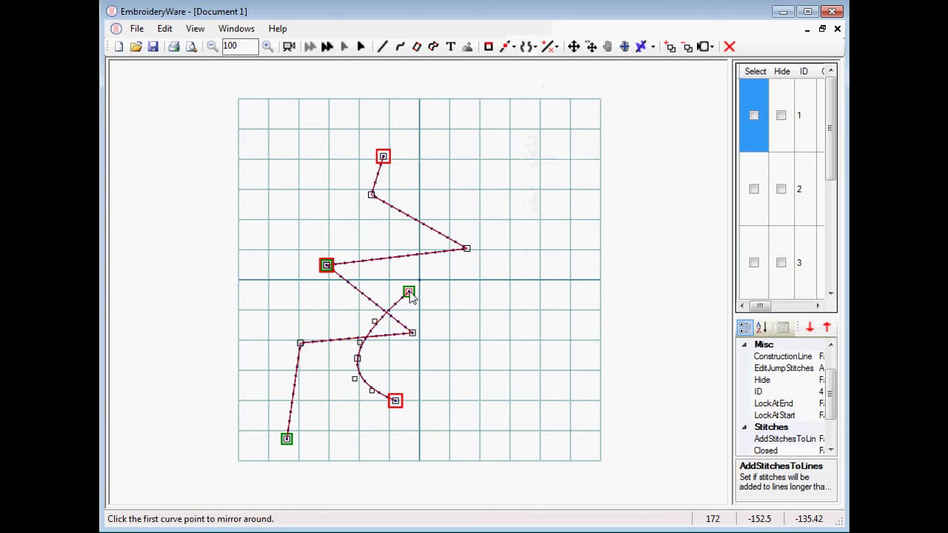
click(409, 293)
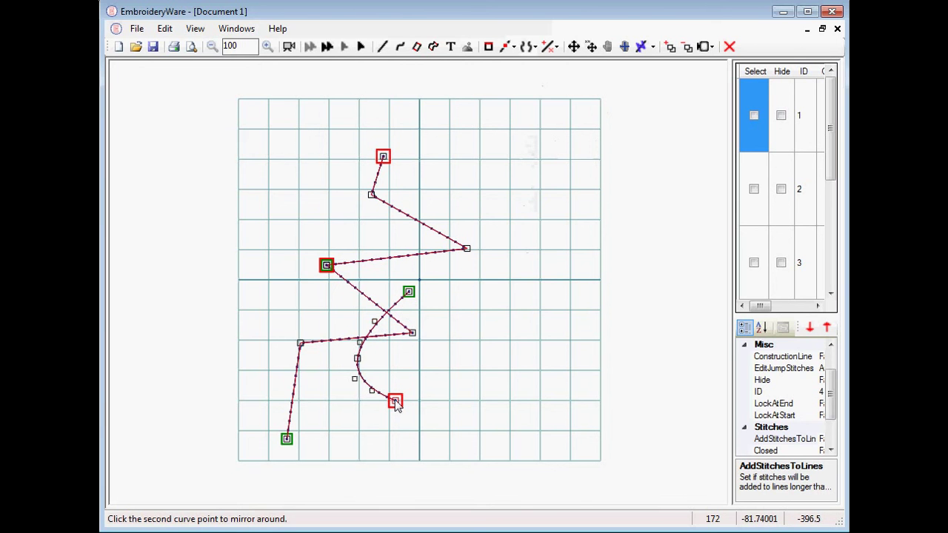
click(394, 402)
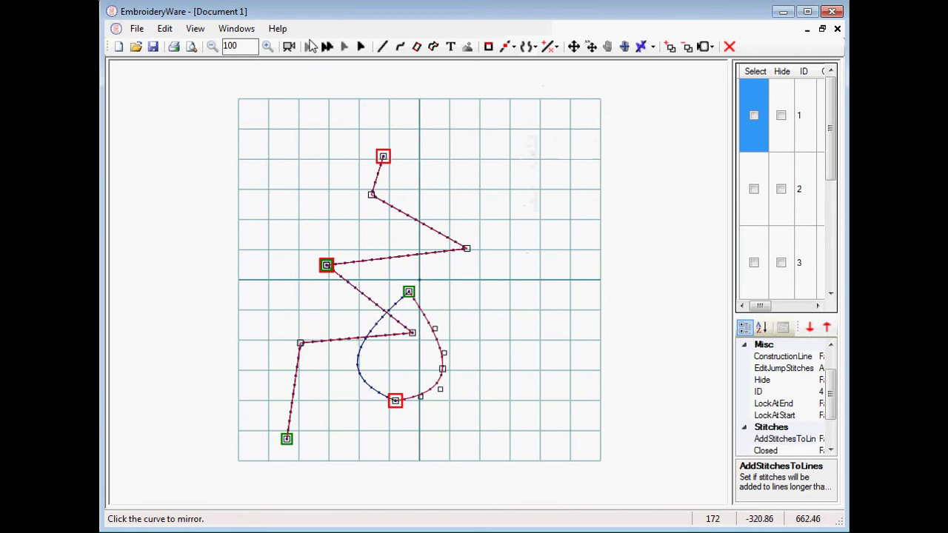
click(361, 46)
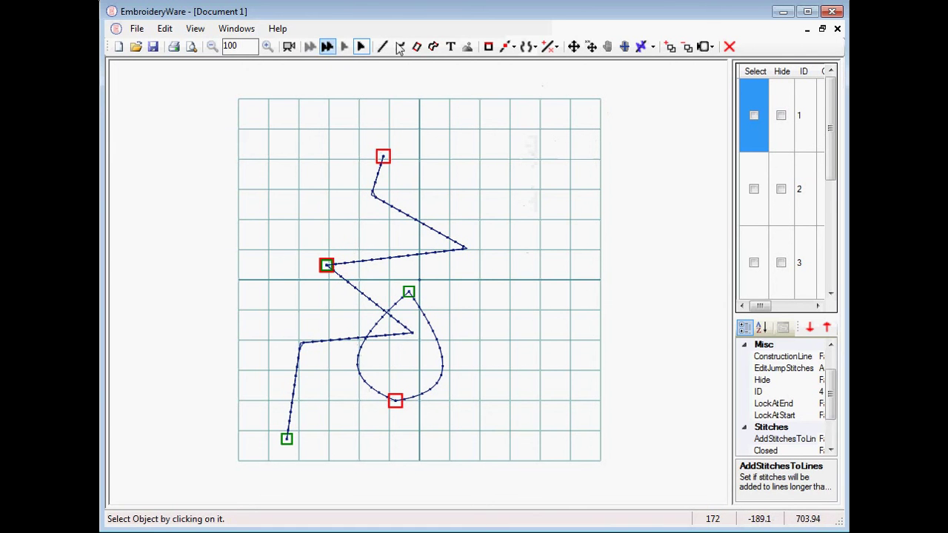
Open circular pattern settings for the selected teardrop loop: 5 copies over 360°, 72° apart
click(527, 45)
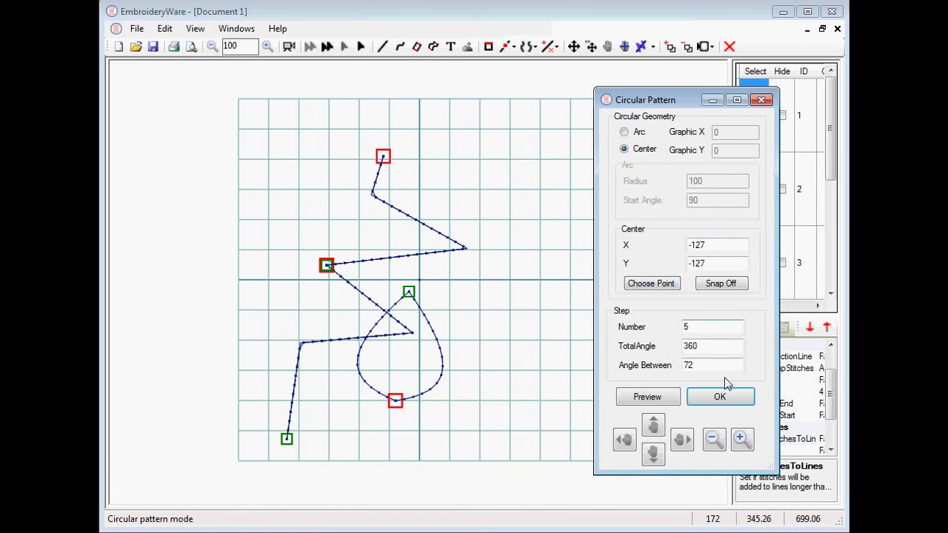
click(763, 100)
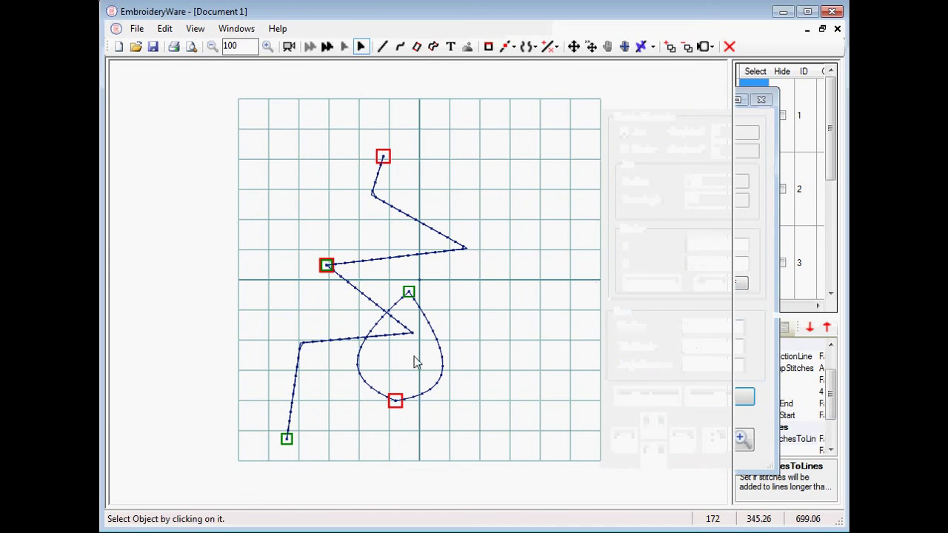
click(396, 311)
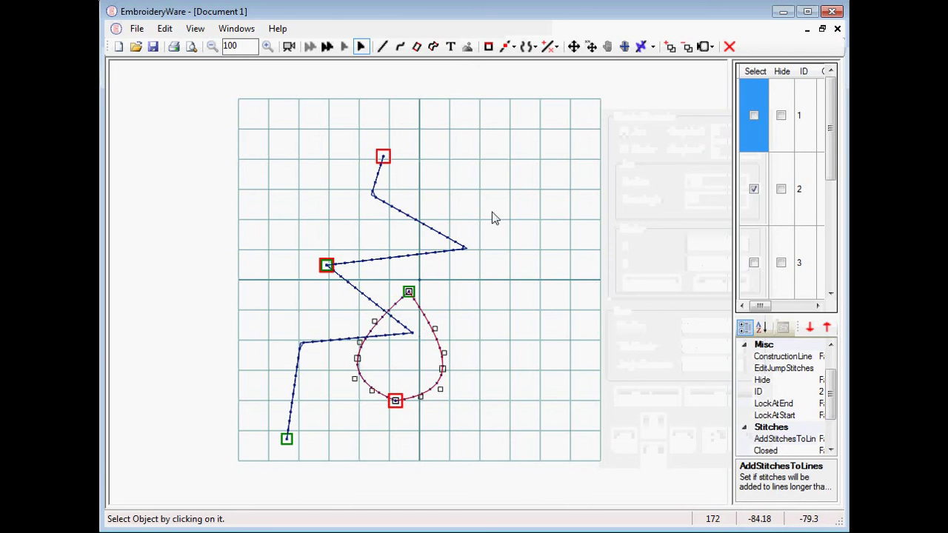
click(551, 45)
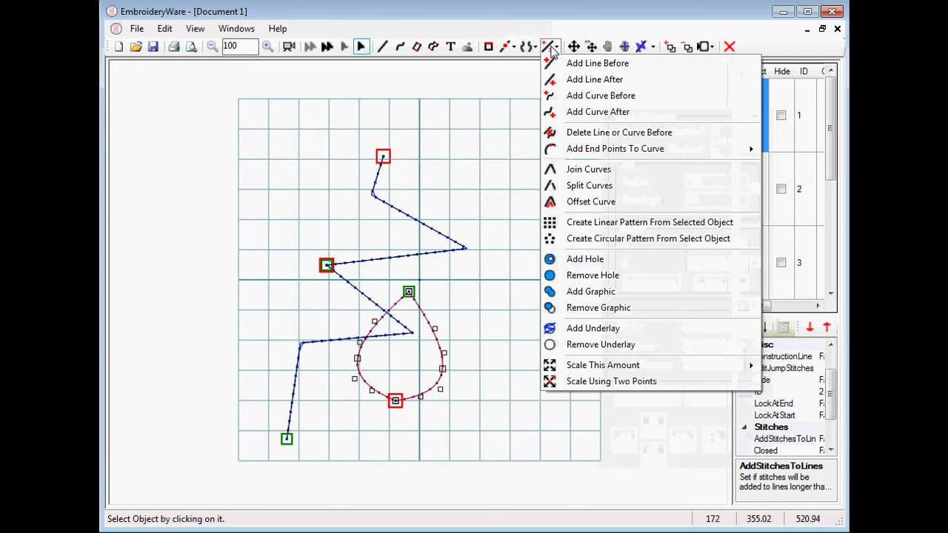
click(557, 247)
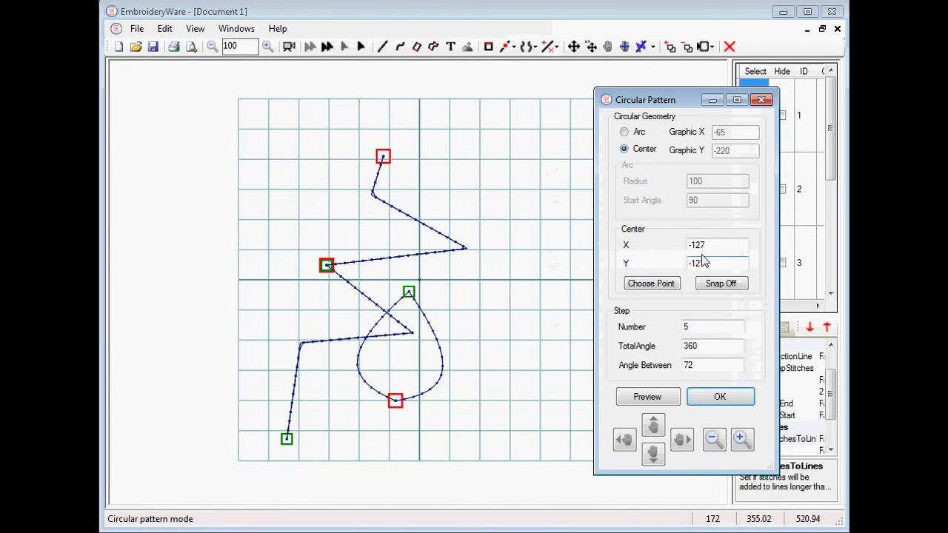
drag(726, 244, 675, 248)
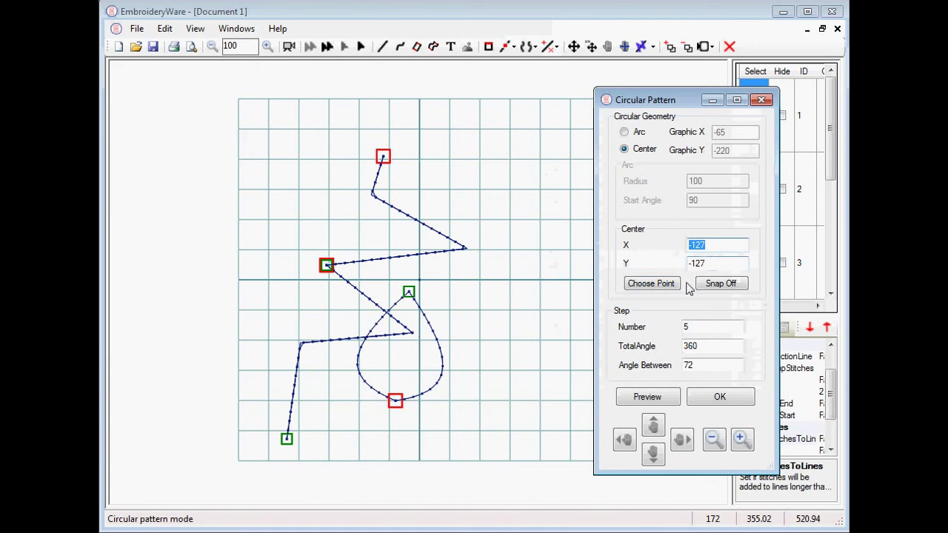
Preview the pattern with trial centres at the loop's top point and higher on the grid
click(667, 289)
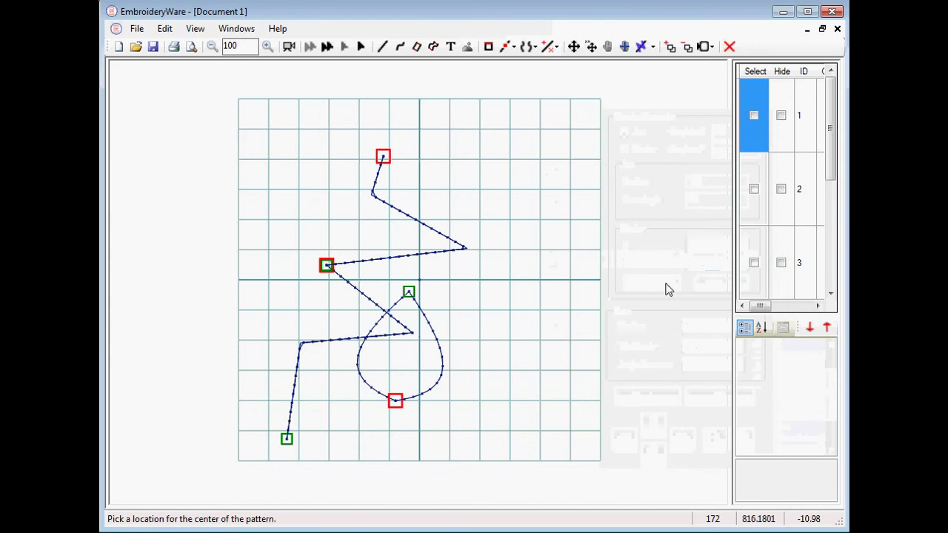
click(410, 294)
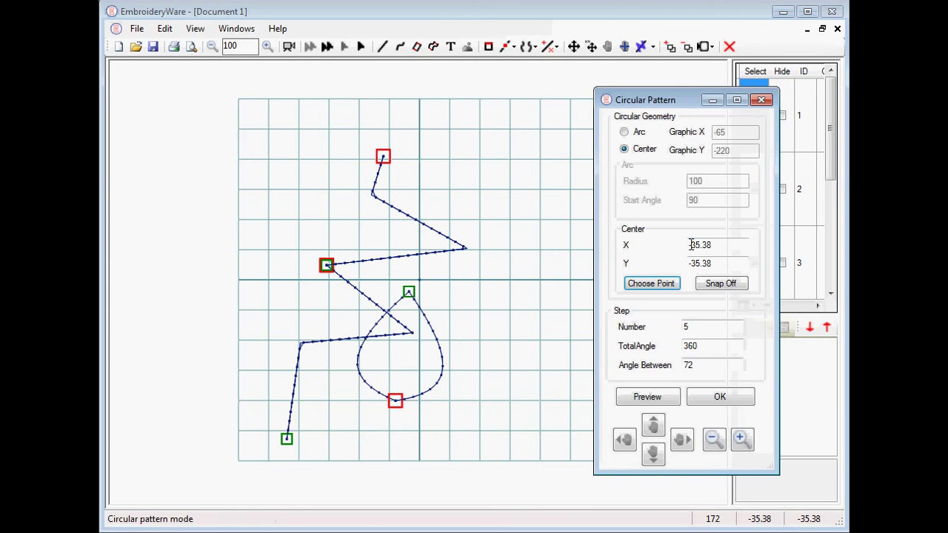
click(630, 398)
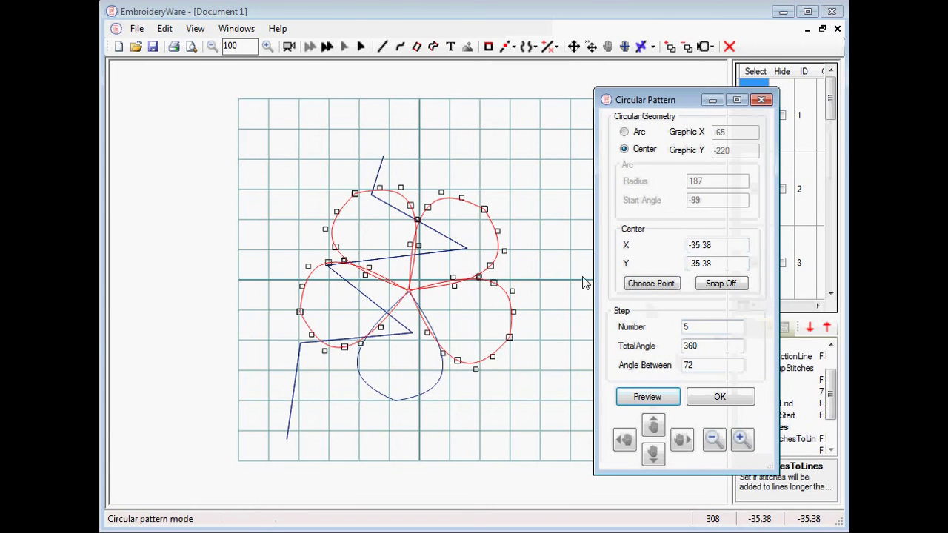
click(650, 284)
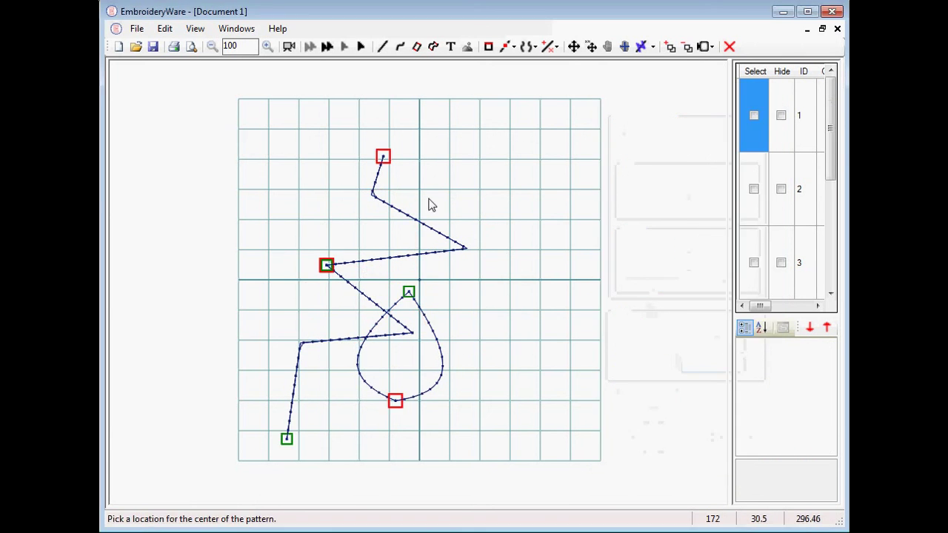
click(412, 237)
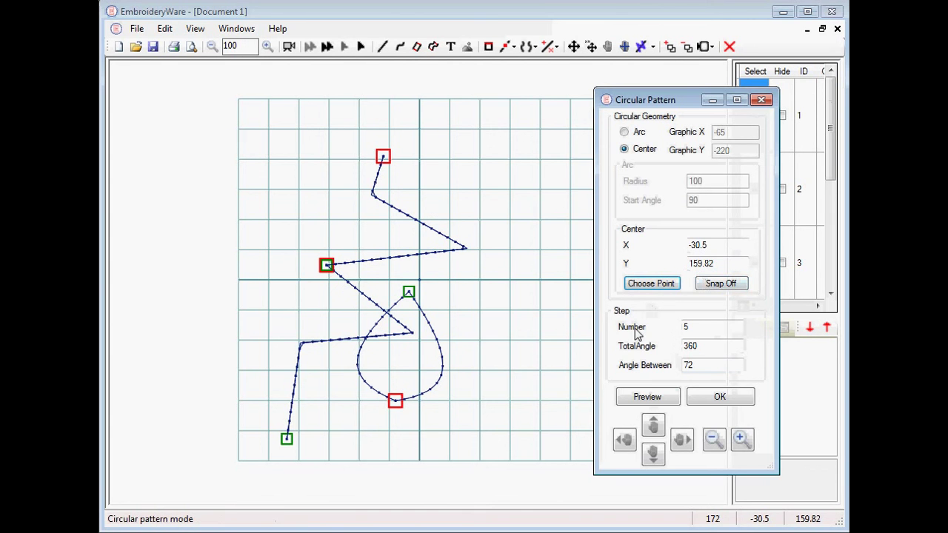
click(642, 400)
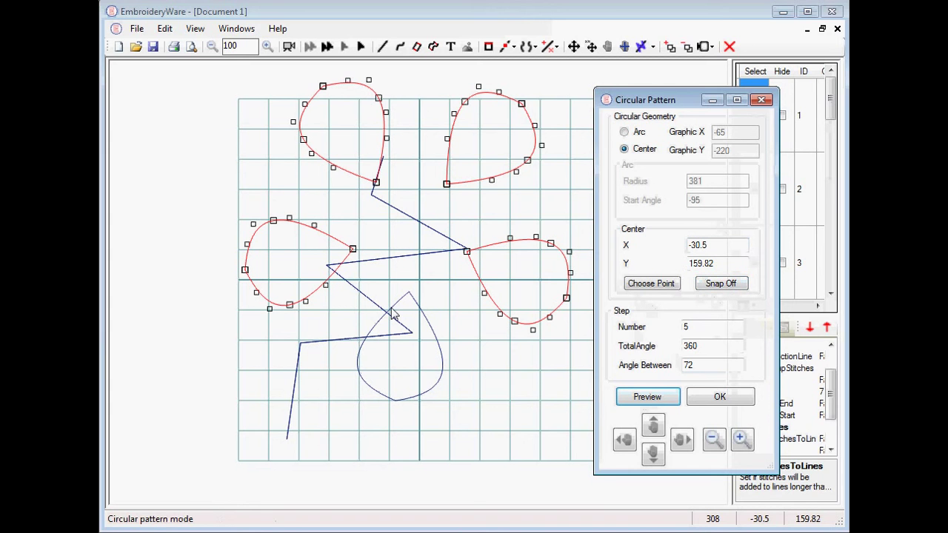
Turn snapping on, set the pattern centre at the grid origin 0, 0, and preview five petals
click(718, 288)
click(659, 284)
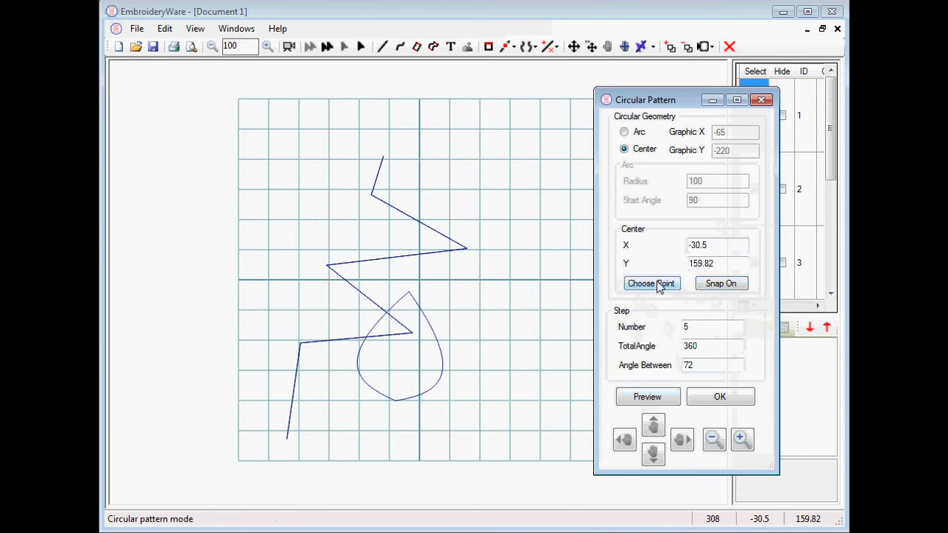
click(419, 282)
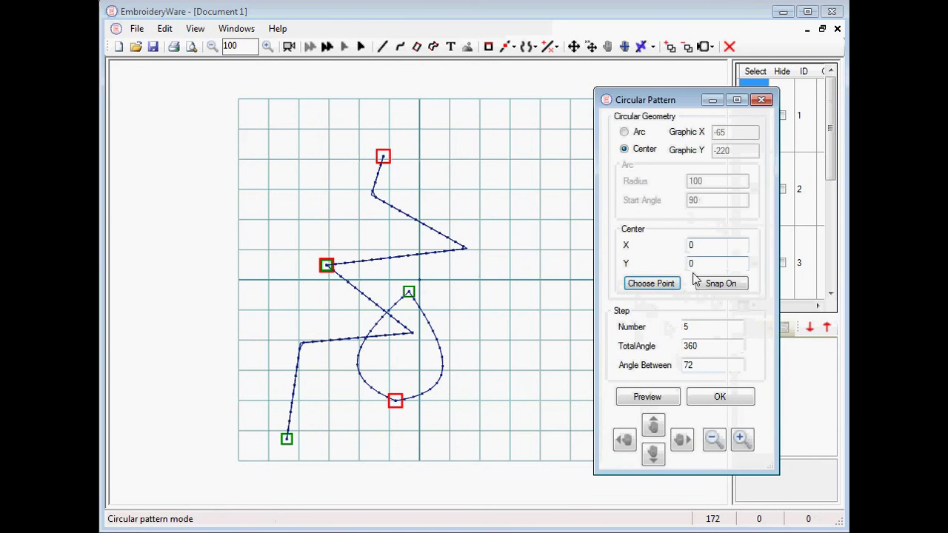
click(641, 402)
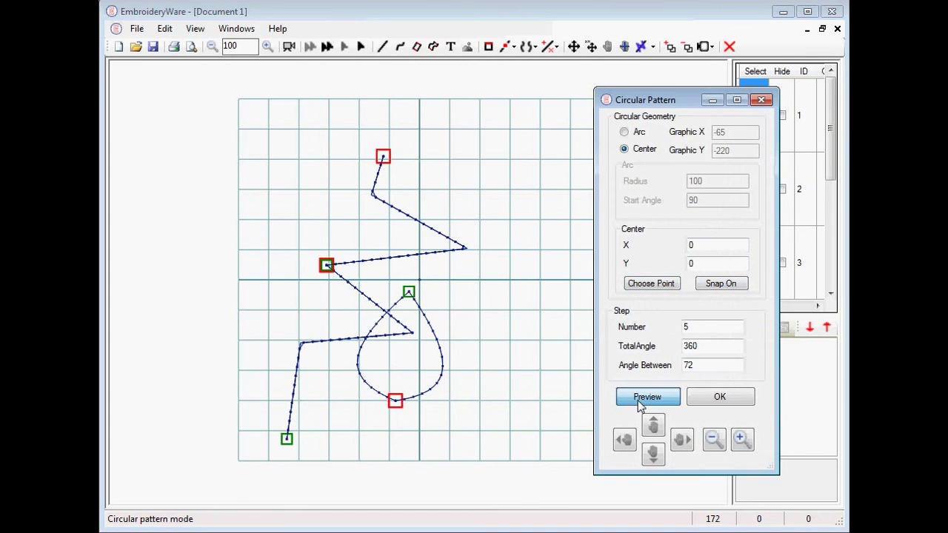